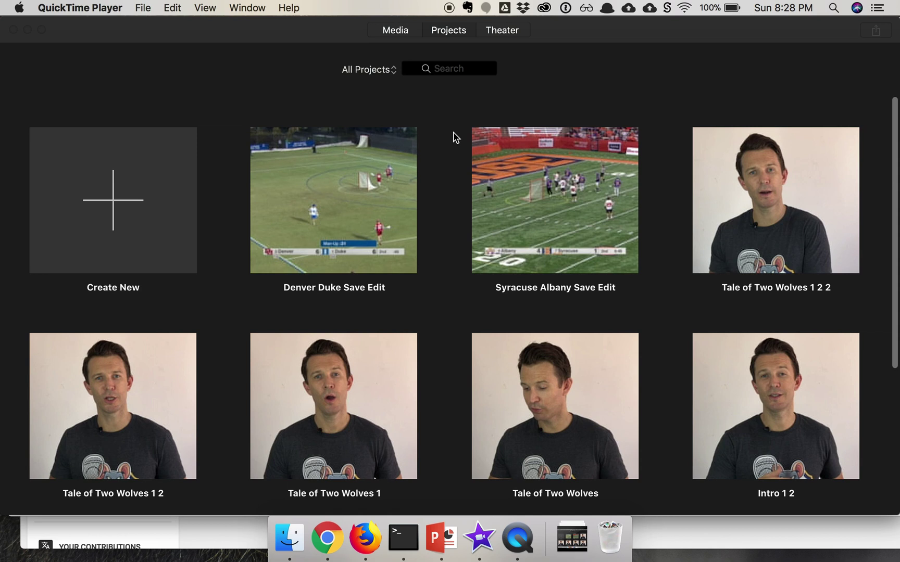
- Switch to iMovie and create a new movie project
click(231, 94)
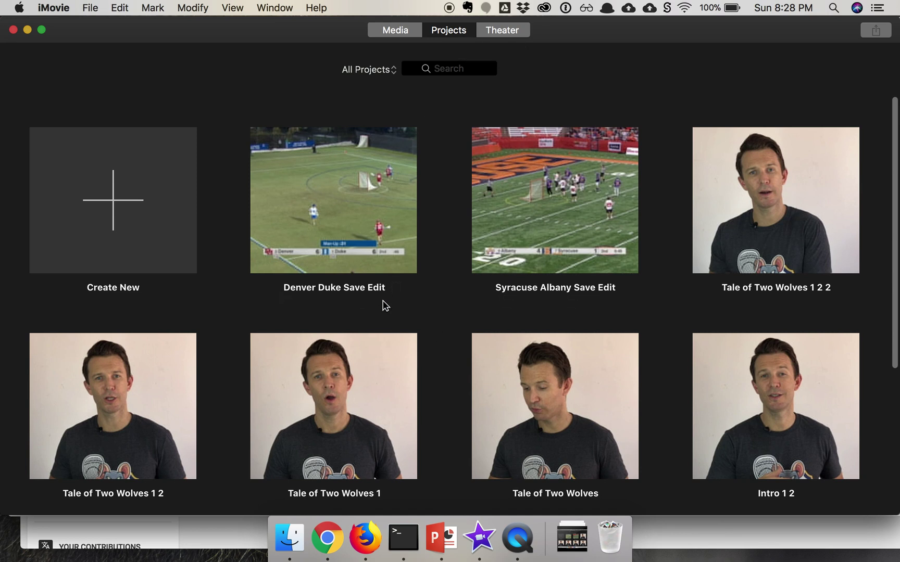
click(110, 199)
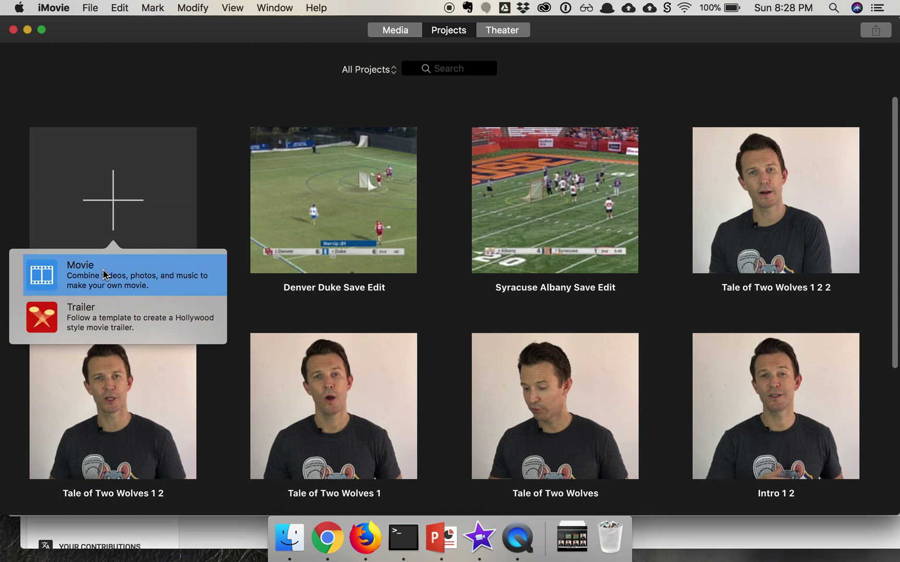
click(104, 275)
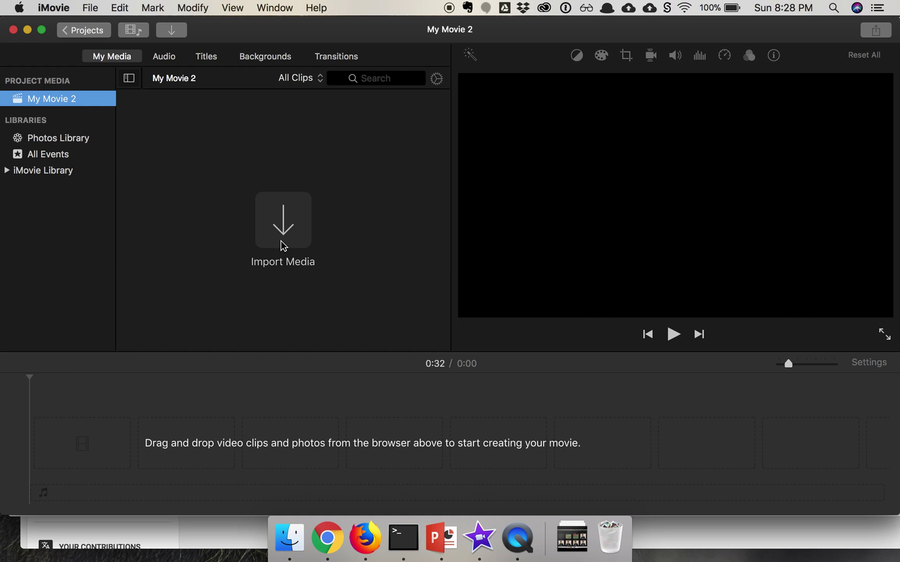
- Import all the video, audio and image files from the LacrosseHighlights folder into the project media
click(283, 242)
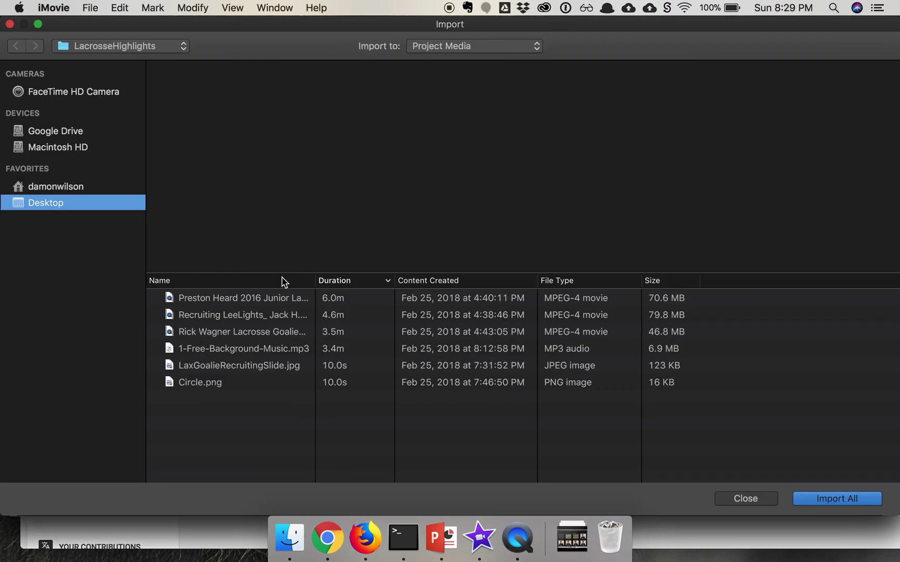
click(249, 297)
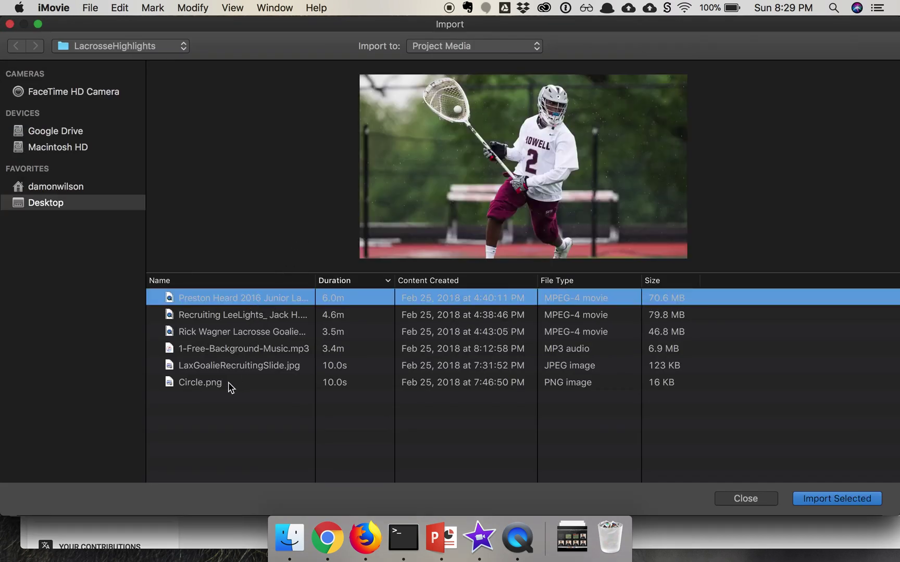
key(super+a)
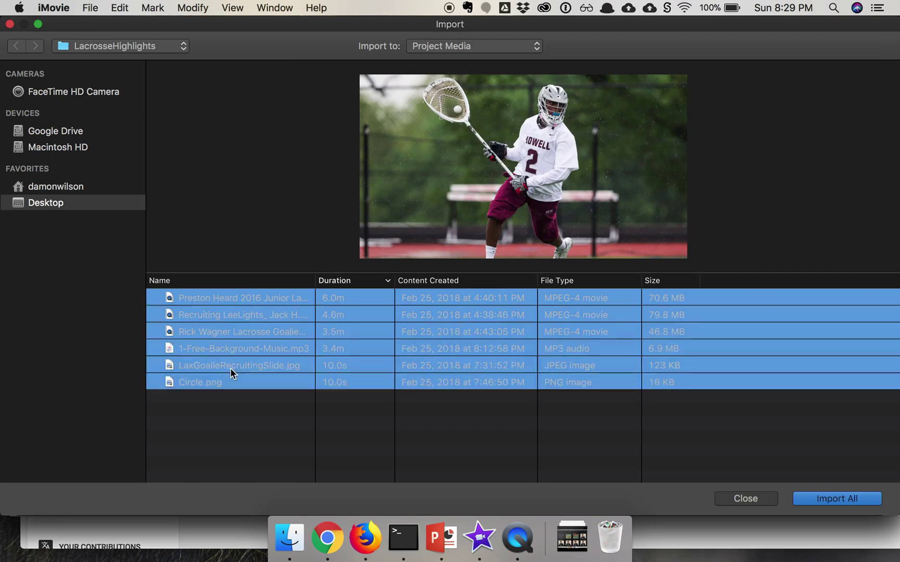
click(859, 501)
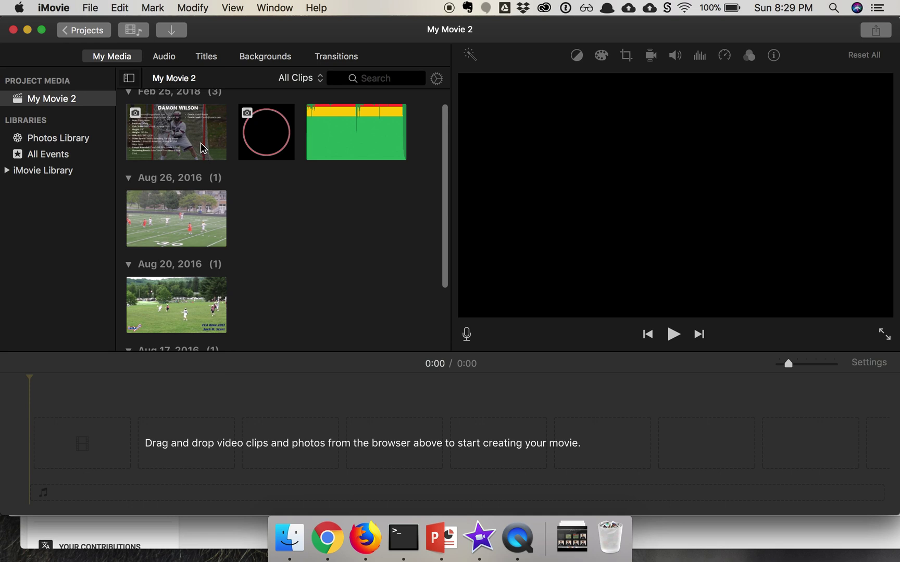
- Add the LaxGoalieRecruitingSlide.jpg image at the start of the timeline and extend its duration to 5.0 s
drag(192, 136, 49, 449)
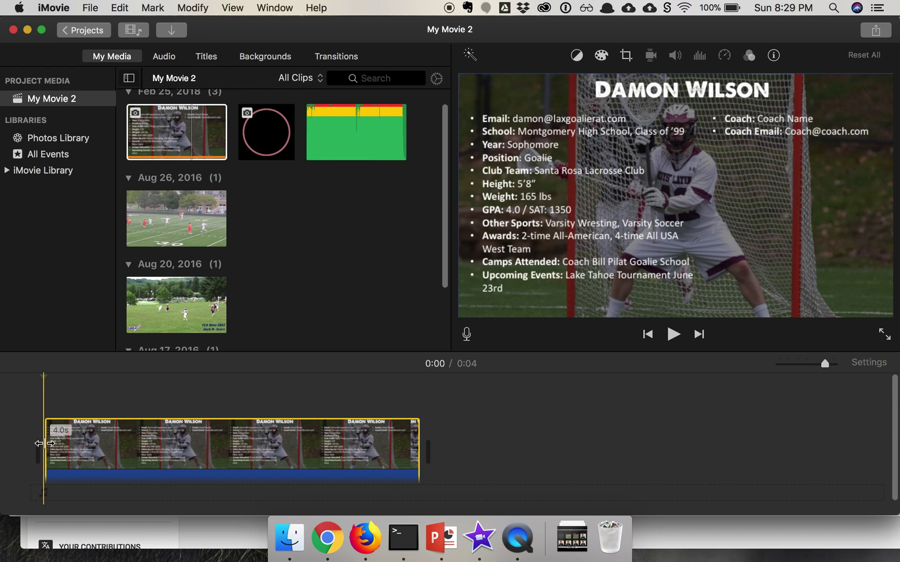
click(101, 448)
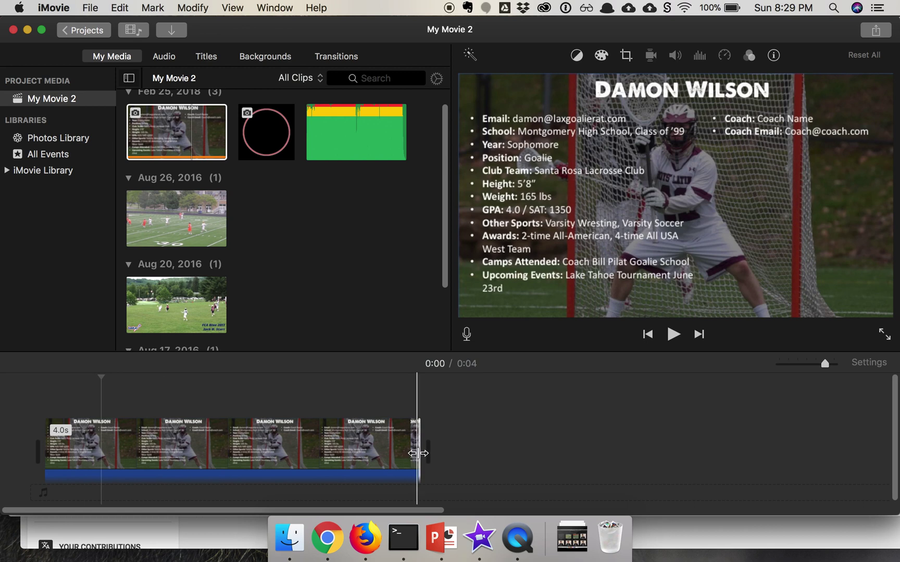
drag(415, 453, 514, 456)
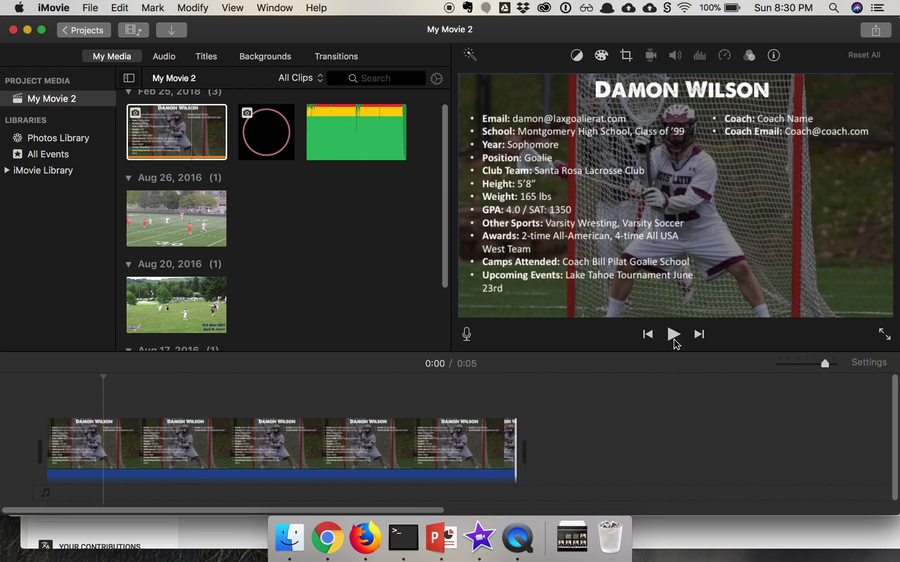
- Preview the recruiting slide's playback in the timeline, pausing and resuming it
click(673, 335)
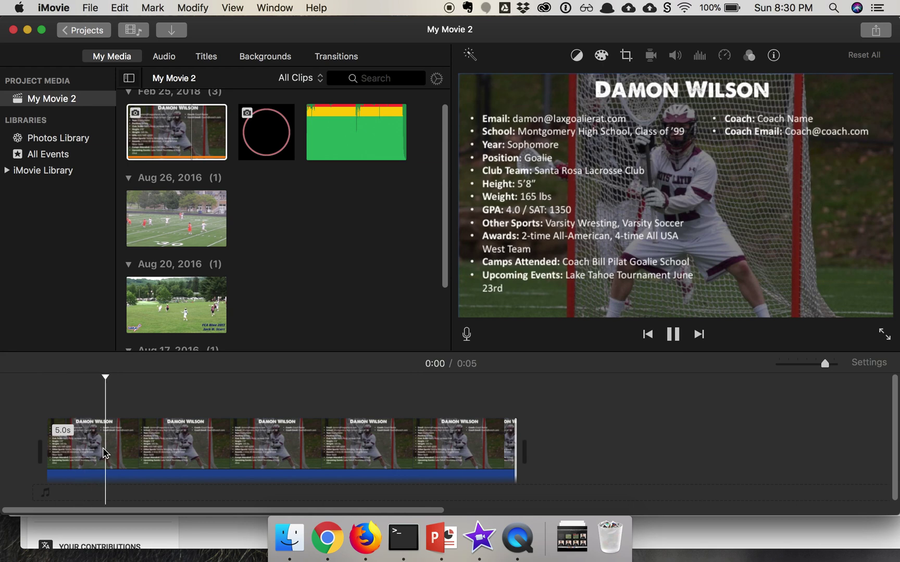
key(space)
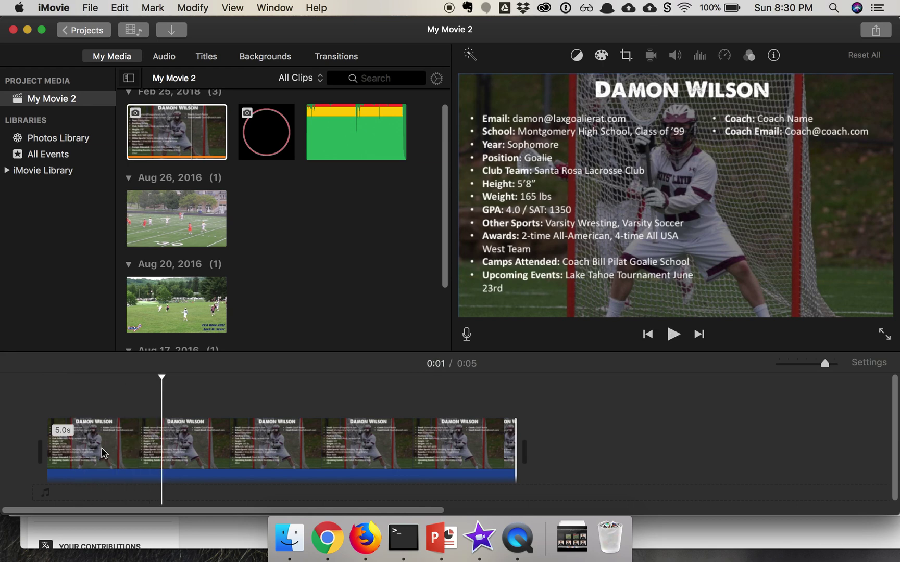
key(space)
key(space)
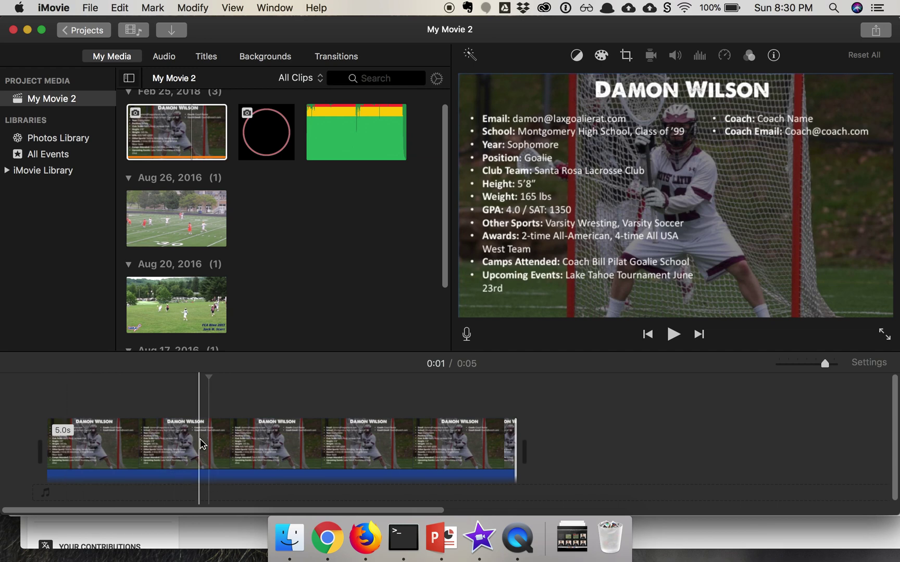
- Add the Aug 26, 2016 game clip to the timeline after the recruiting slide
click(178, 232)
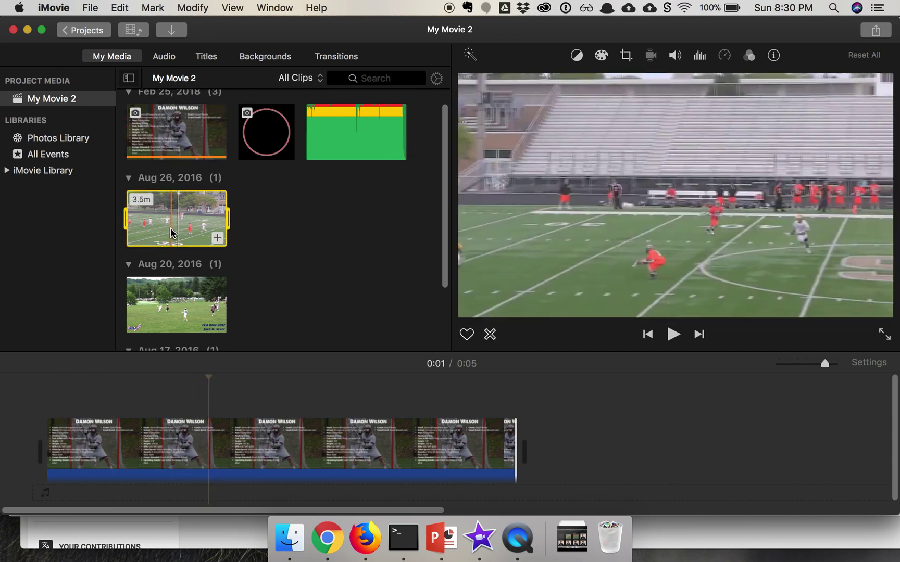
drag(163, 227, 532, 452)
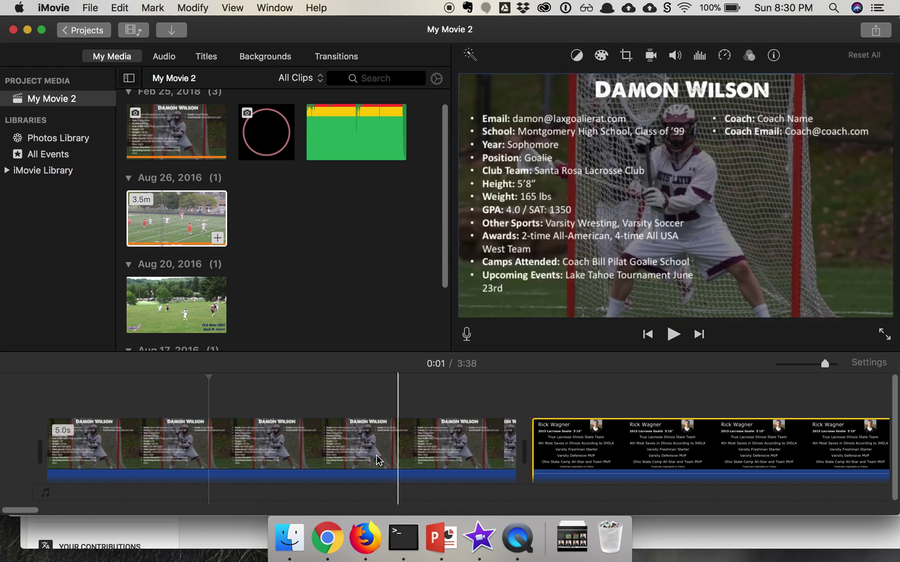
- Split the game clip at 0:14, where its title card changes to game footage, and delete the title-card part
drag(32, 512, 85, 517)
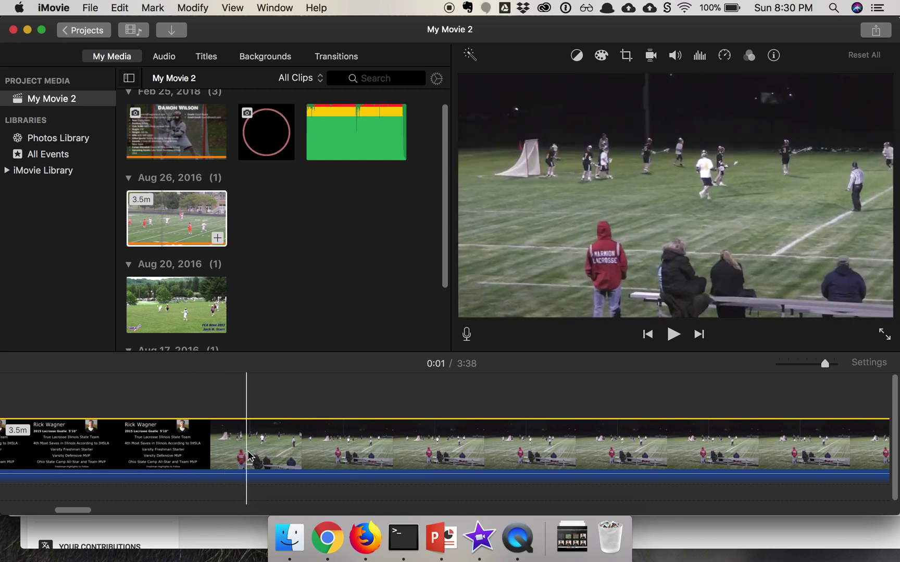
click(222, 453)
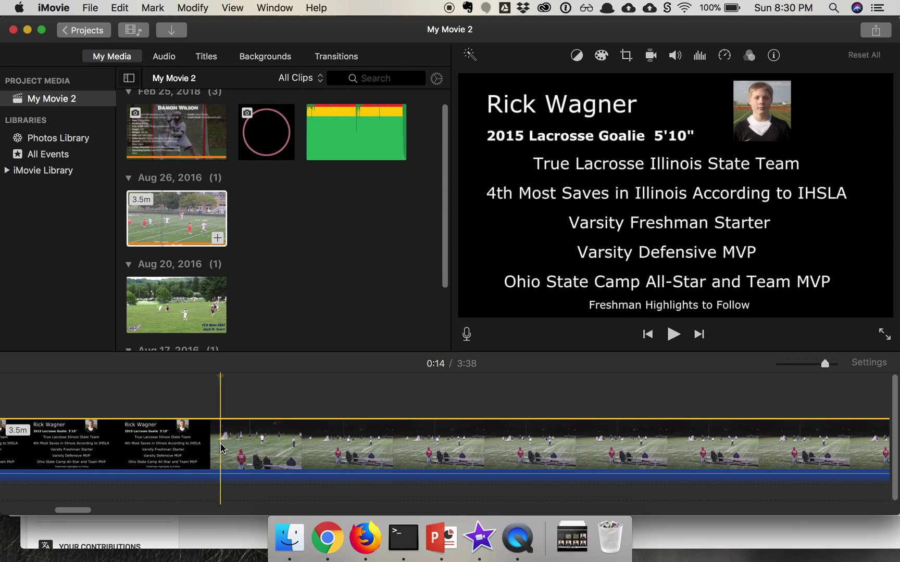
right_click(222, 449)
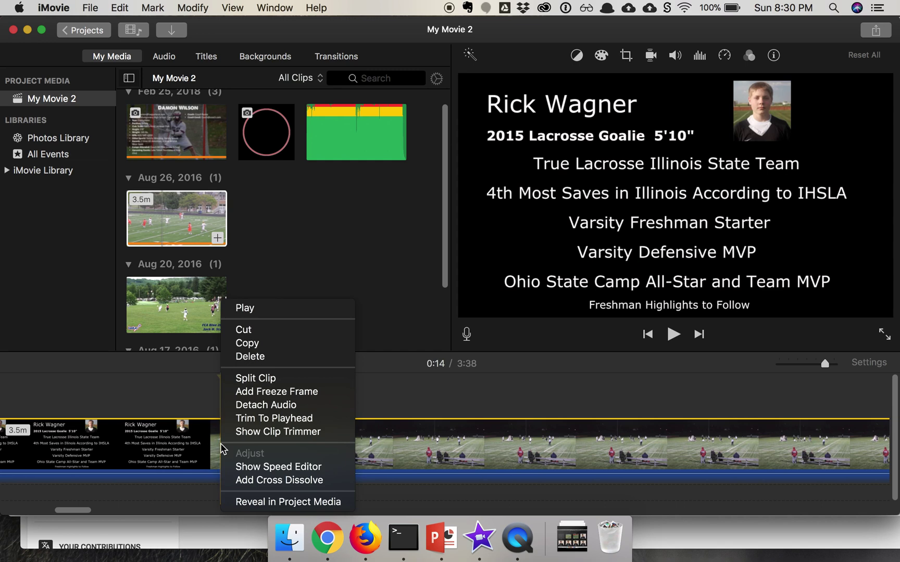
click(244, 378)
click(298, 447)
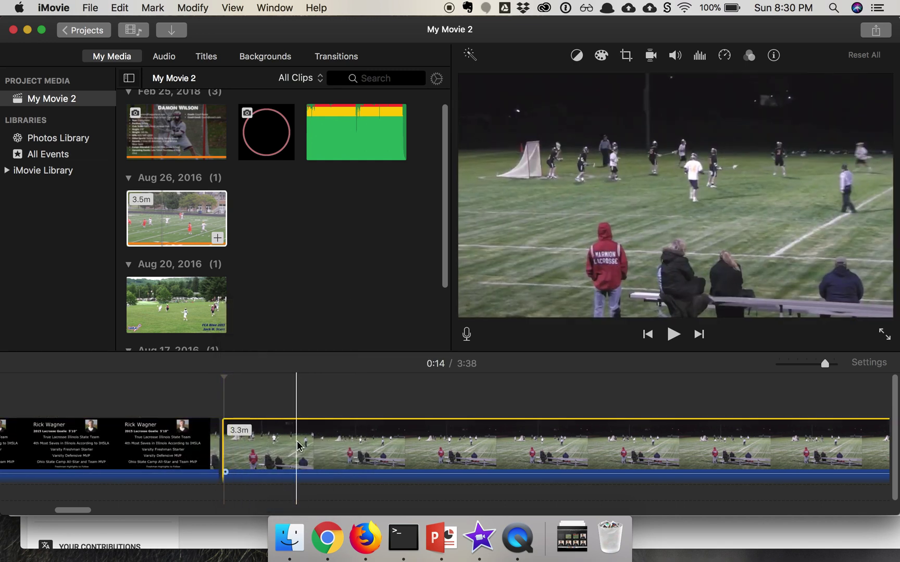
click(141, 435)
click(360, 451)
click(152, 443)
key(Delete)
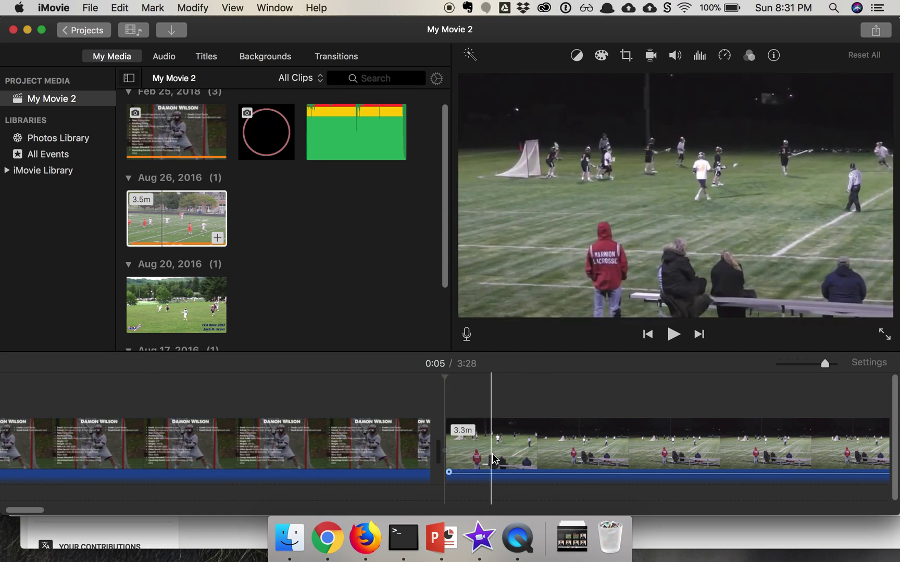
- Split off the short leftover of the title card at the start of the game clip and delete it
click(465, 457)
right_click(465, 456)
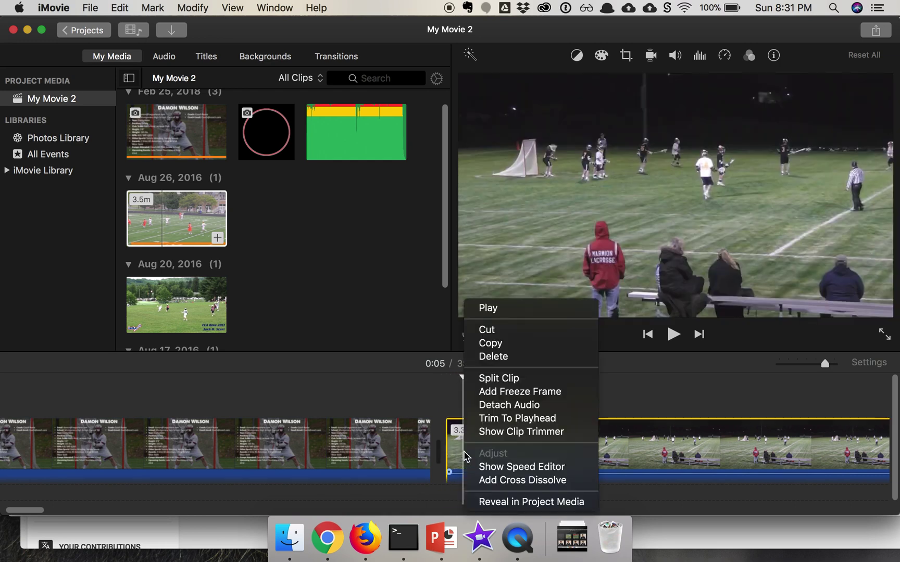
click(499, 378)
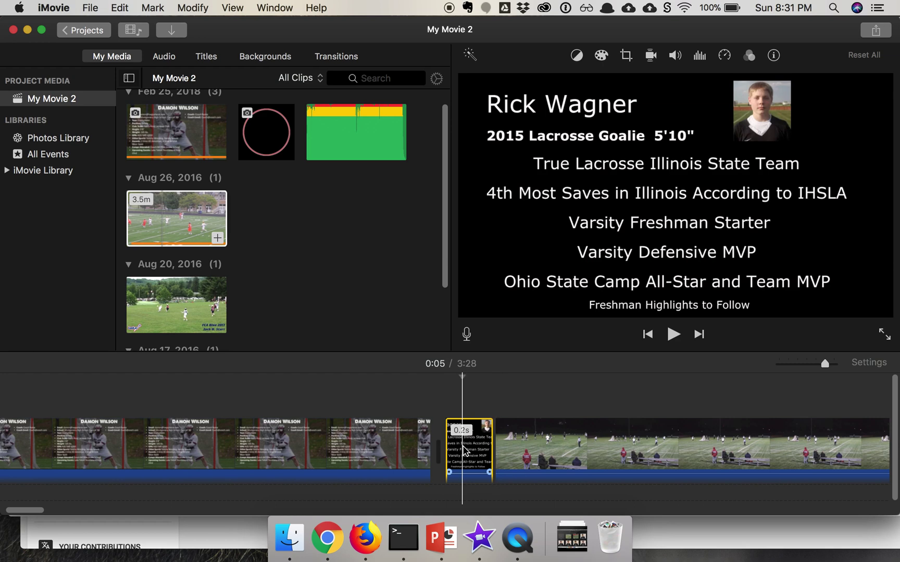
key(Delete)
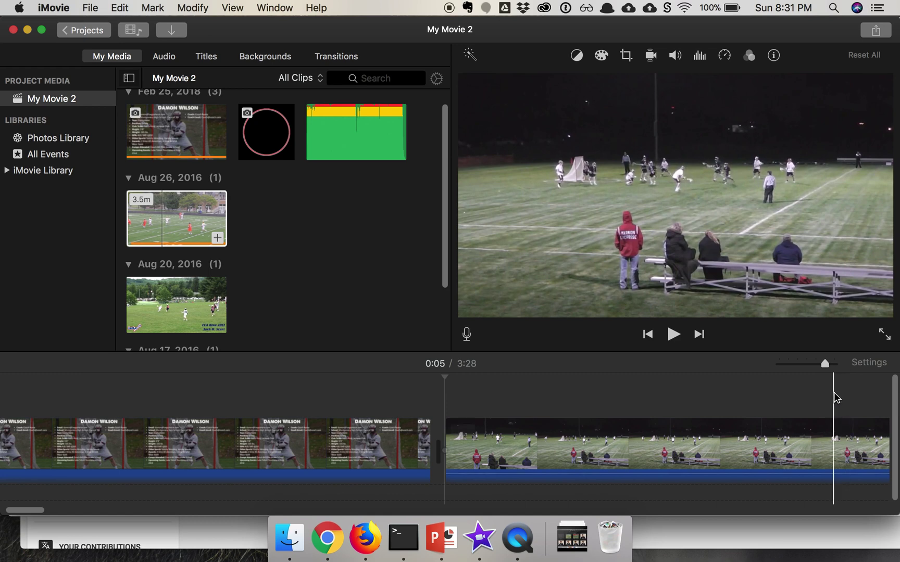
- Split the game clip at 0:13 in the timeline to isolate the first play
drag(826, 368, 797, 368)
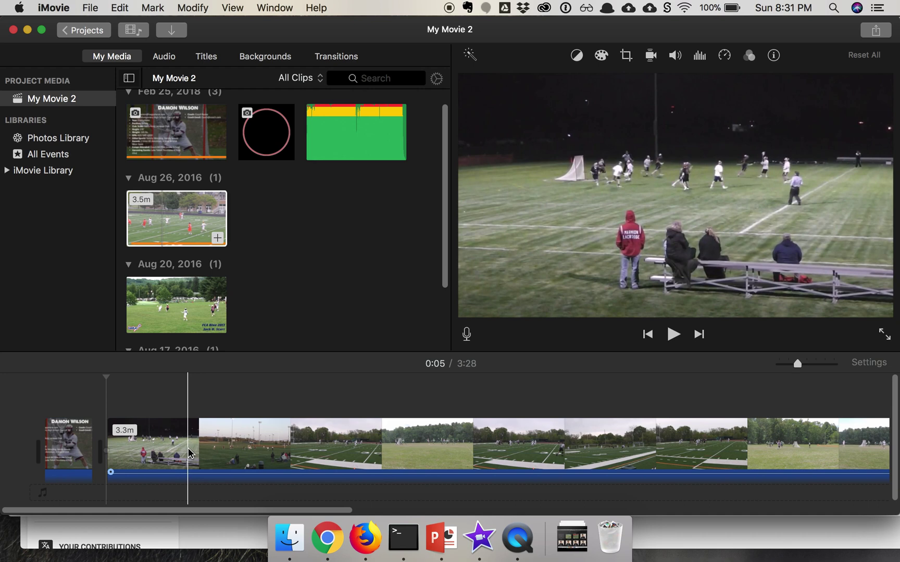
click(187, 448)
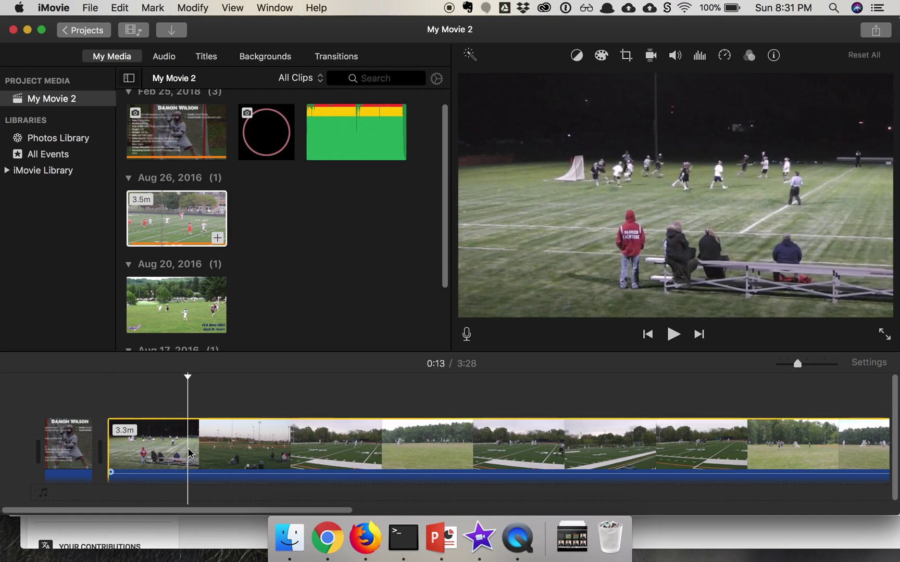
right_click(188, 447)
click(224, 376)
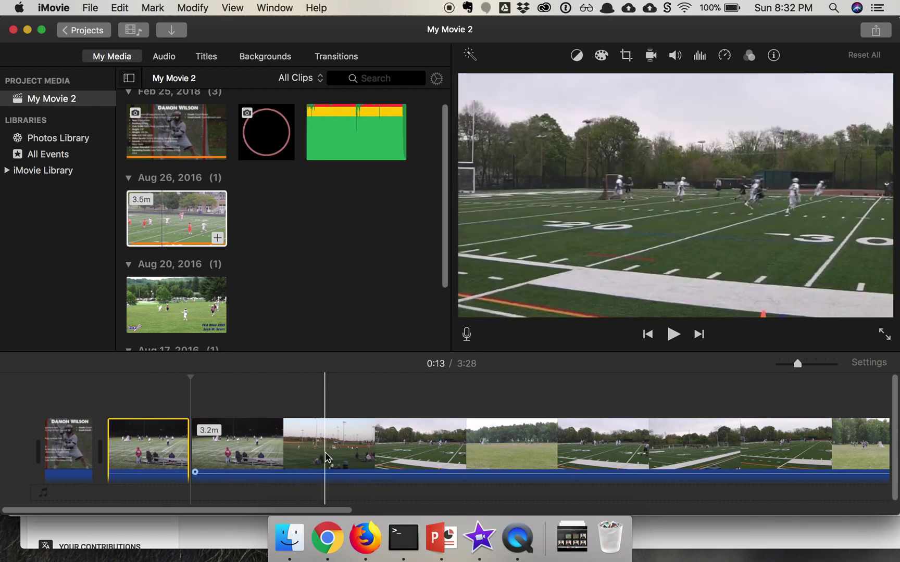
- Split the remaining game clip at 0:23 and delete the section between the two splits
click(279, 456)
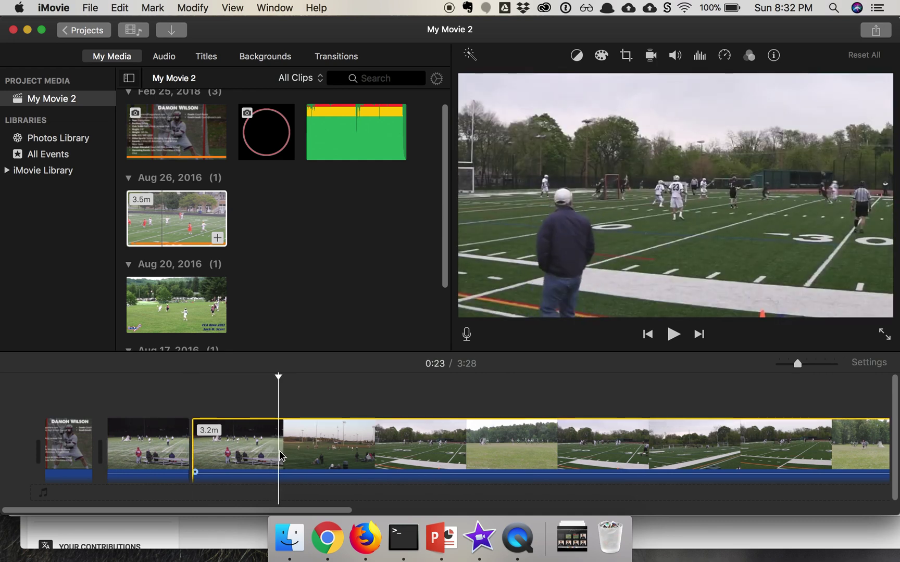
right_click(280, 456)
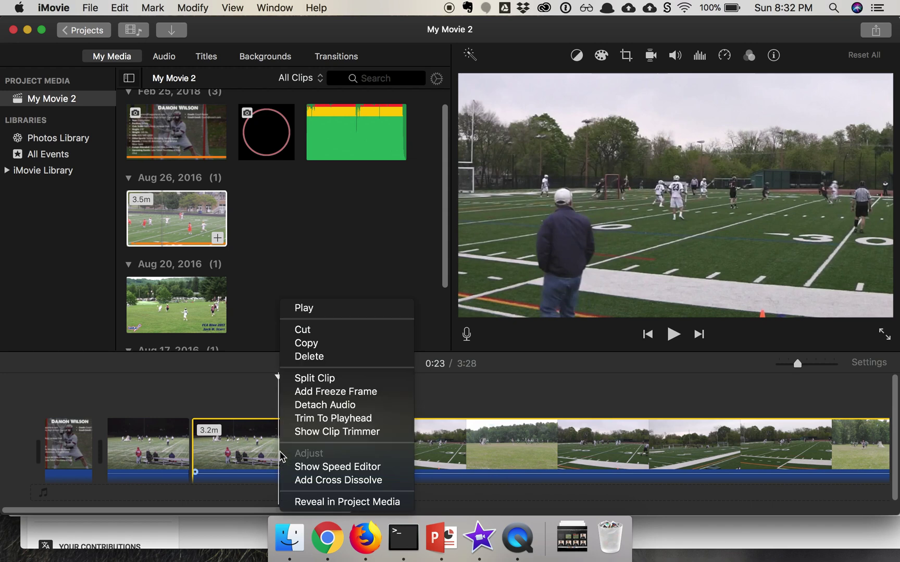
click(311, 380)
click(255, 444)
key(Delete)
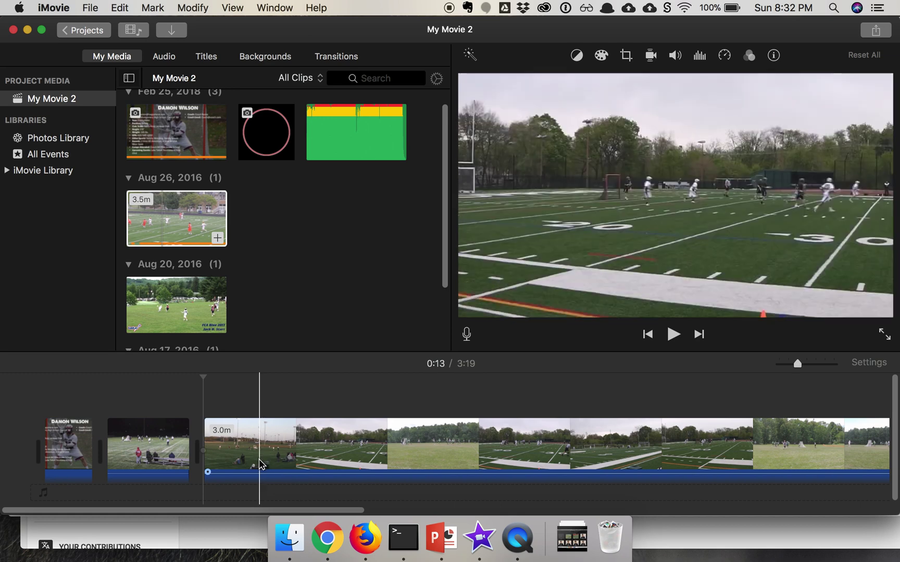
- Split the remaining game clip at 0:19 and delete everything after the split
click(260, 465)
right_click(260, 465)
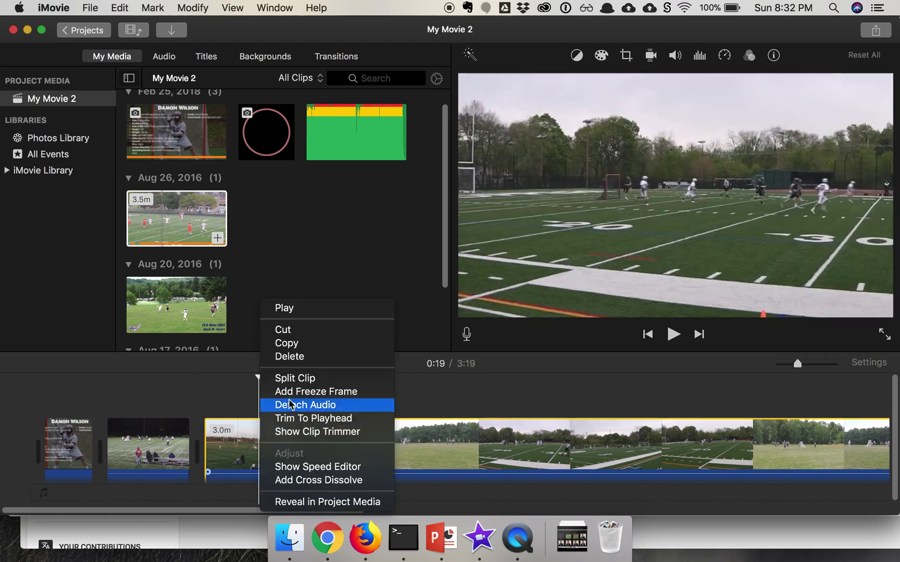
click(294, 379)
click(449, 448)
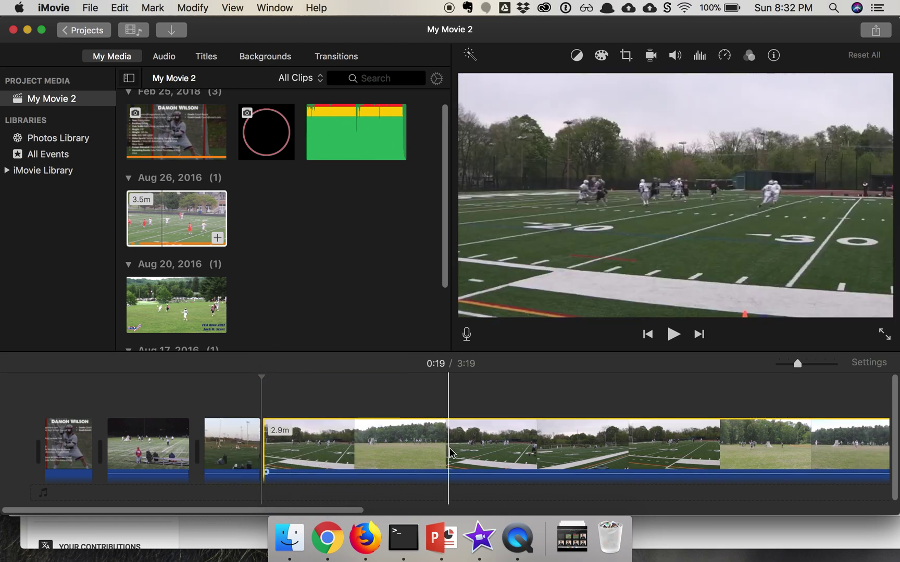
key(Delete)
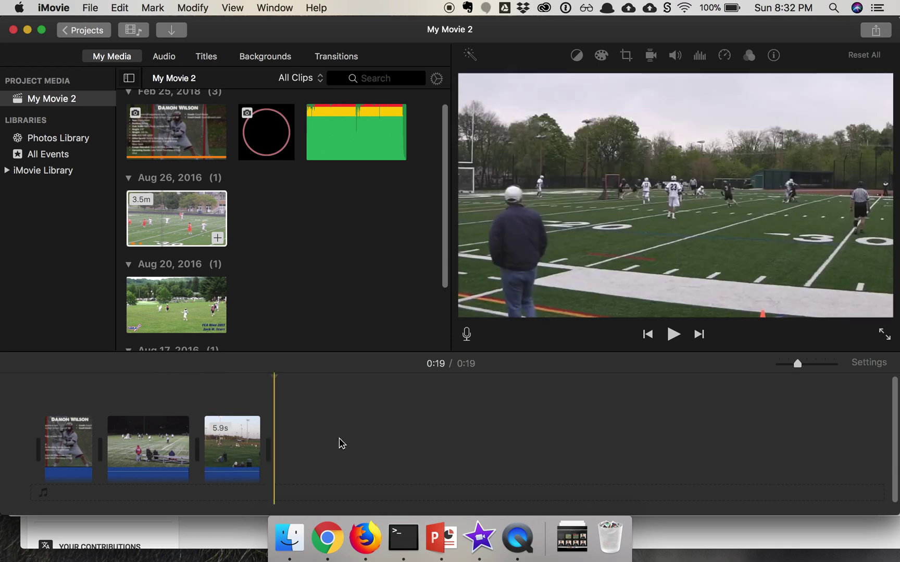
- Add the Aug 17, 2016 game clip to the end of the timeline and place the playhead at 0:30
scroll(296, 275, down, 1)
scroll(296, 275, down, 5)
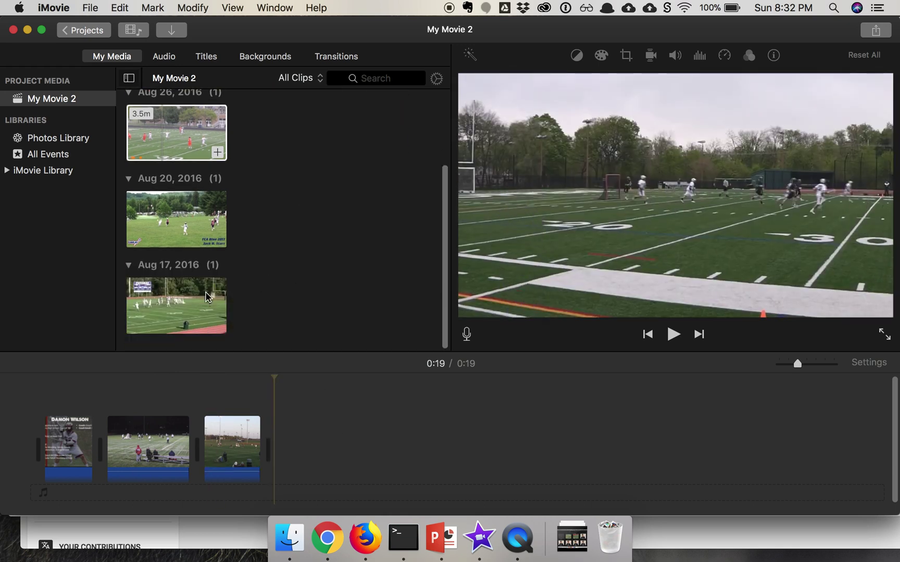
drag(166, 297, 283, 448)
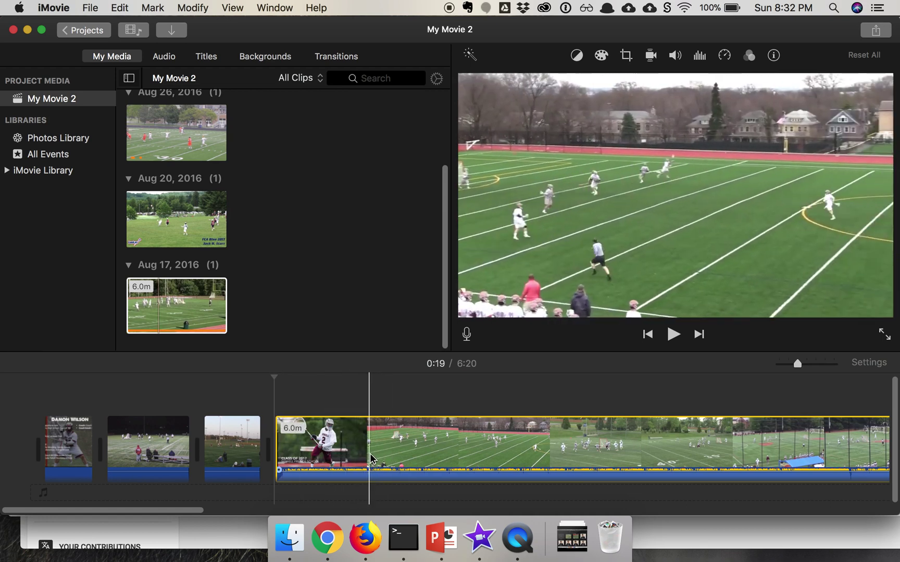
click(377, 459)
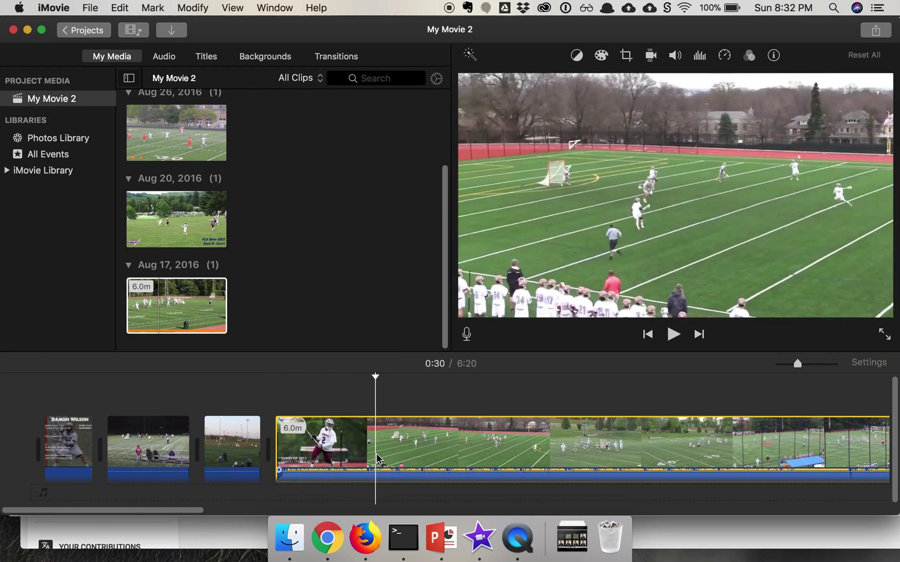
- Split the last game clip at 0:30 in the timeline and delete the section before the split
right_click(378, 459)
click(388, 378)
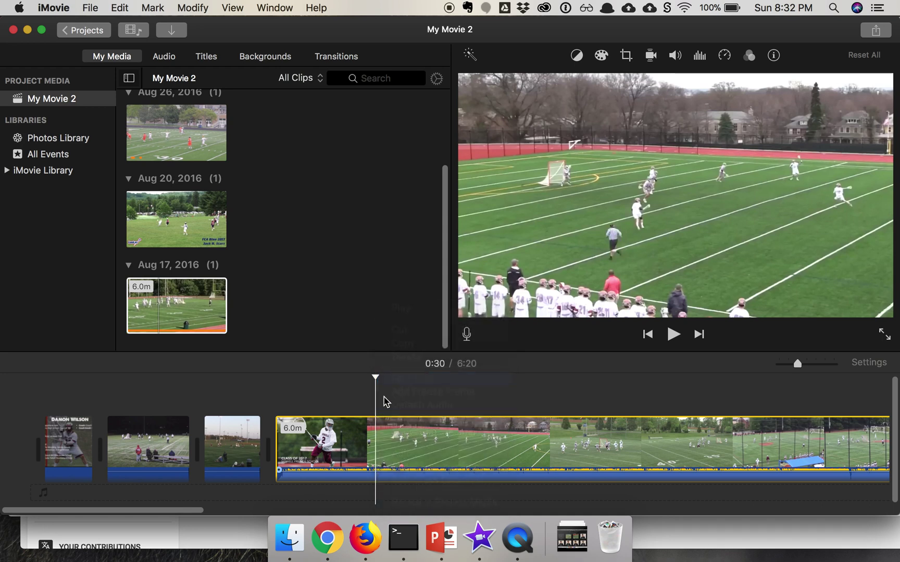
click(328, 437)
key(Delete)
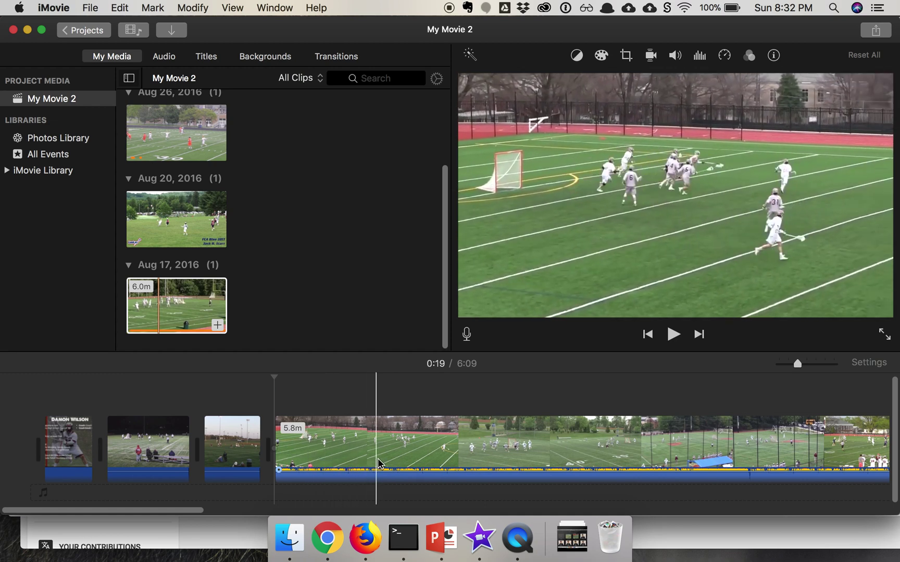
- Split the last game clip at 0:34 and delete everything after the split
click(416, 462)
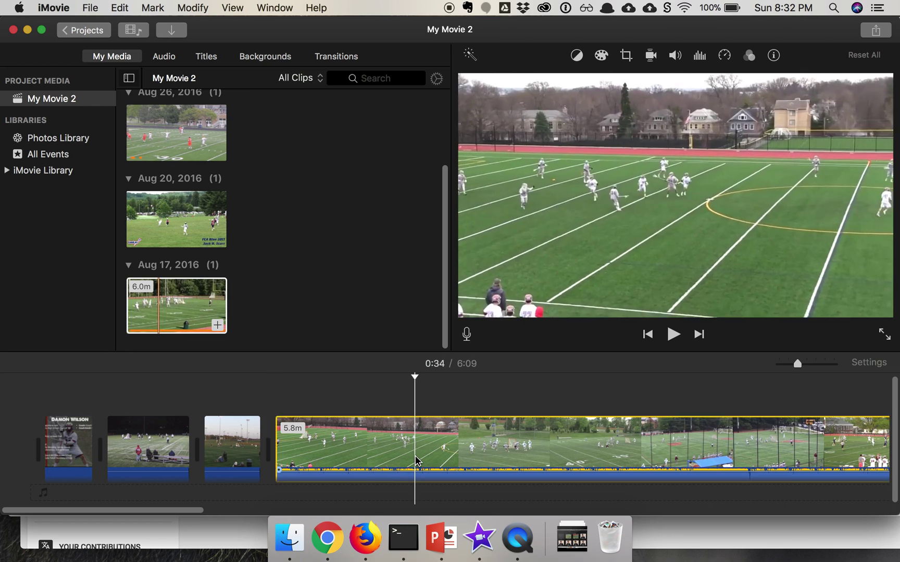
right_click(416, 458)
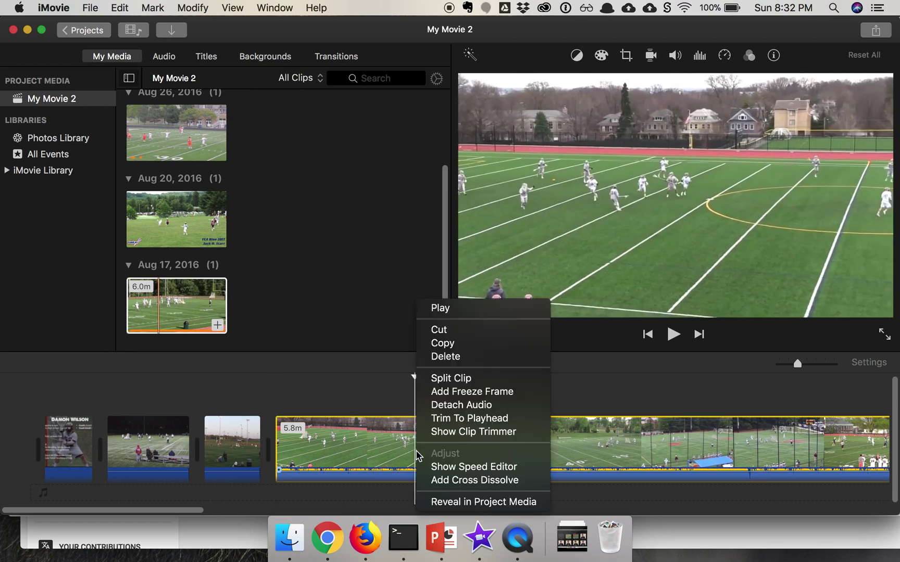
click(439, 384)
key(Delete)
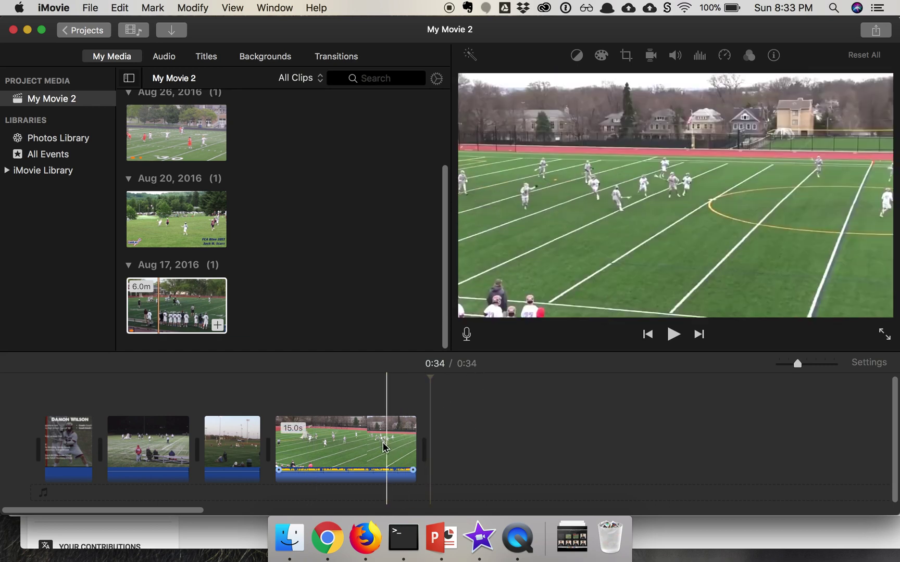
click(344, 452)
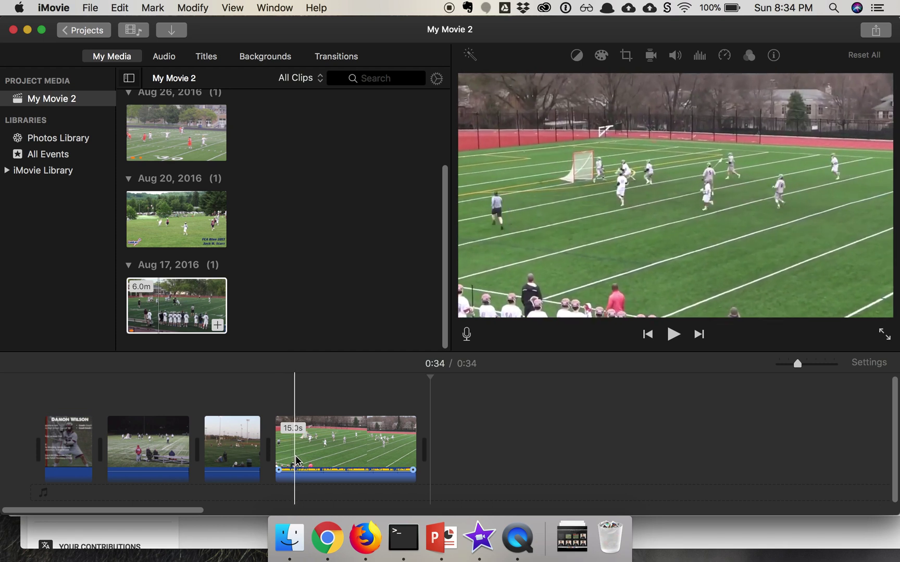
- Add the player info slide to the end of the timeline as the closing image
scroll(327, 275, up, 3)
scroll(327, 274, up, 2)
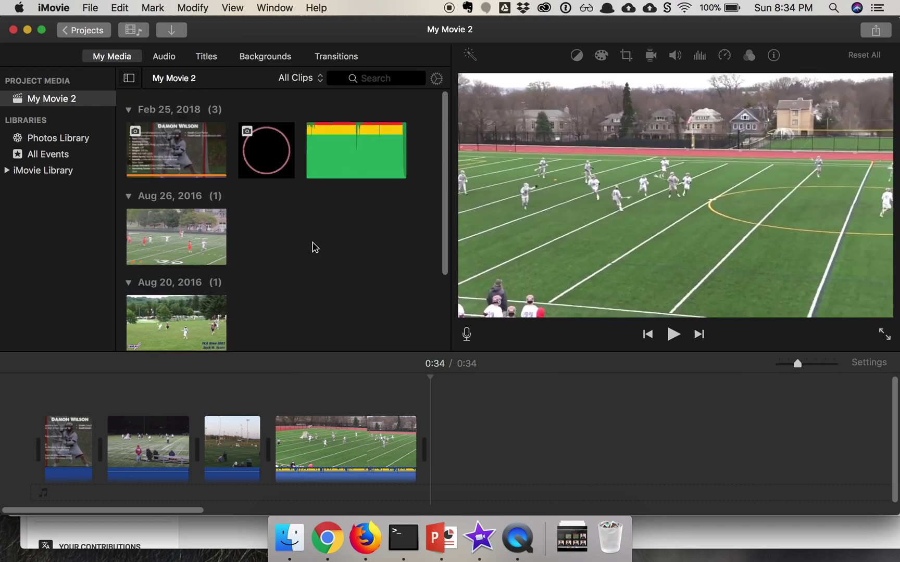
drag(187, 146, 424, 458)
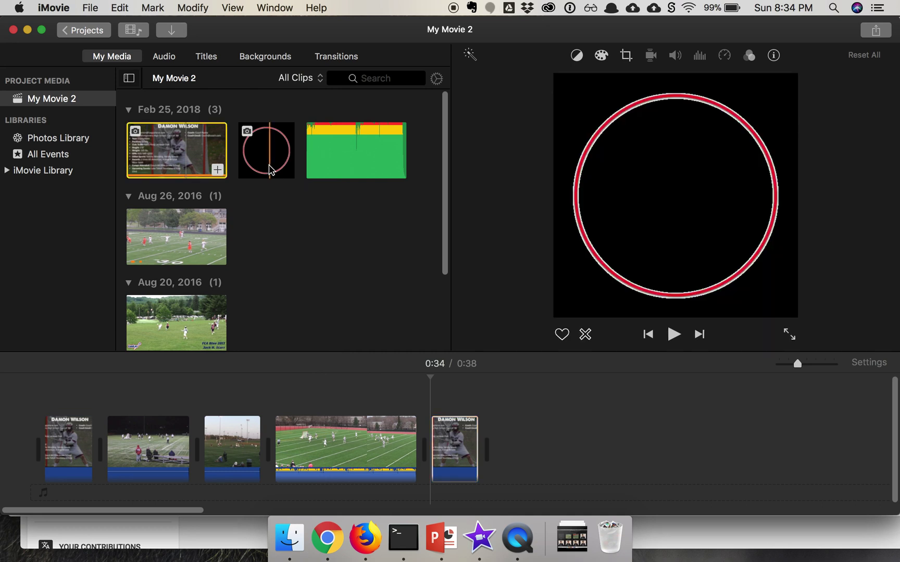
- Overlay the red circle image above the last game clip as Picture in Picture, positioned around the group of players near the goal
drag(270, 169, 312, 401)
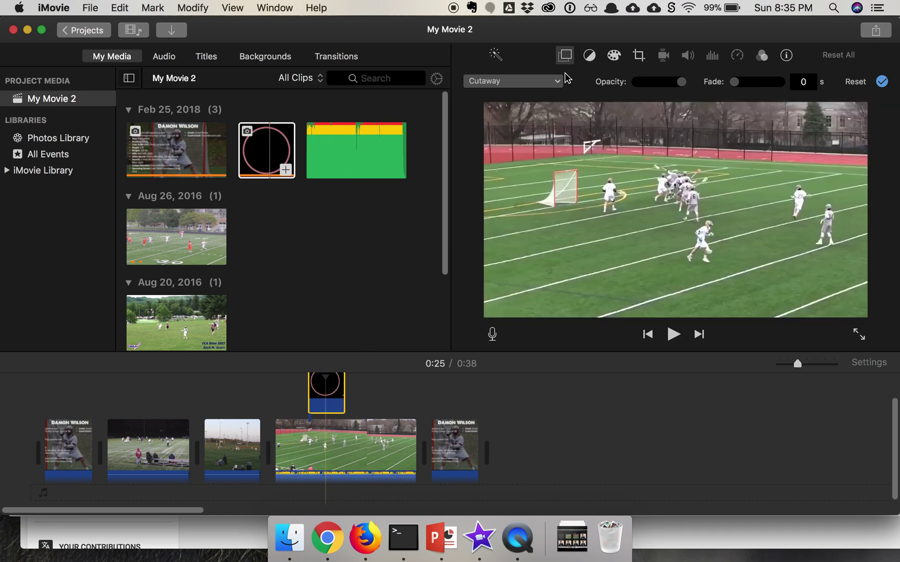
click(565, 54)
click(565, 55)
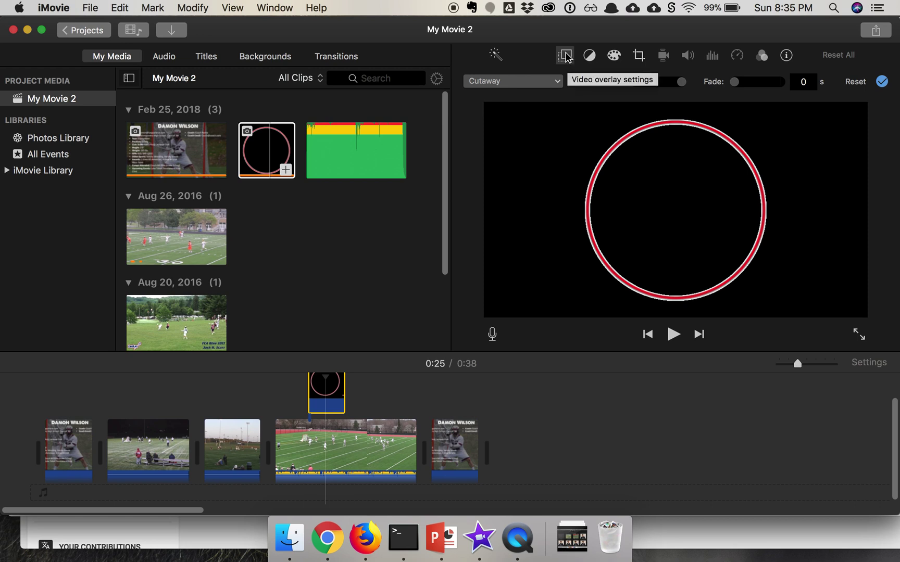
click(539, 82)
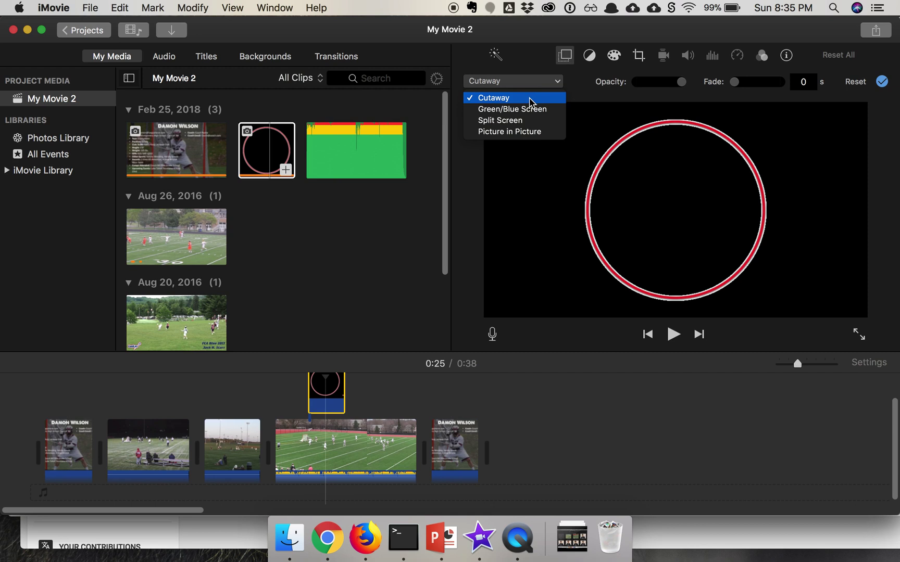
click(530, 134)
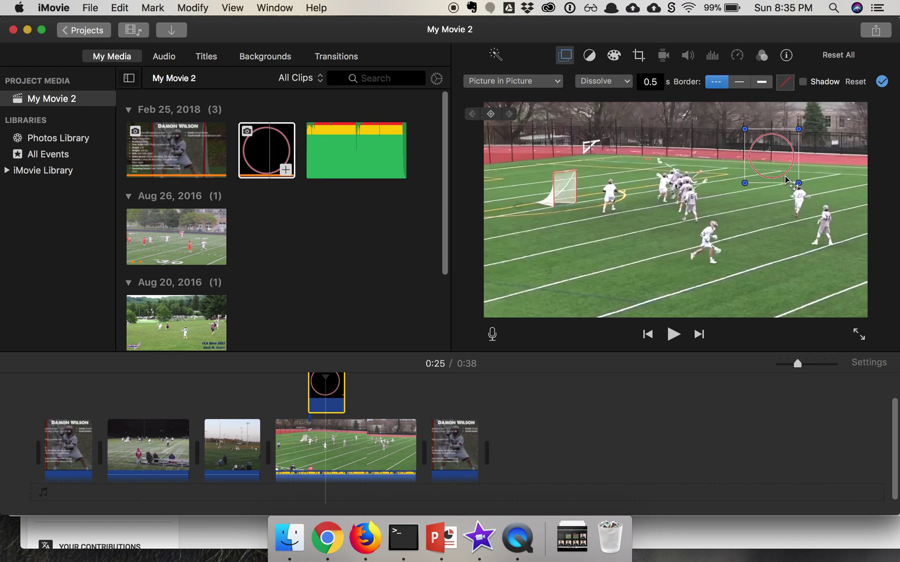
drag(787, 181, 691, 203)
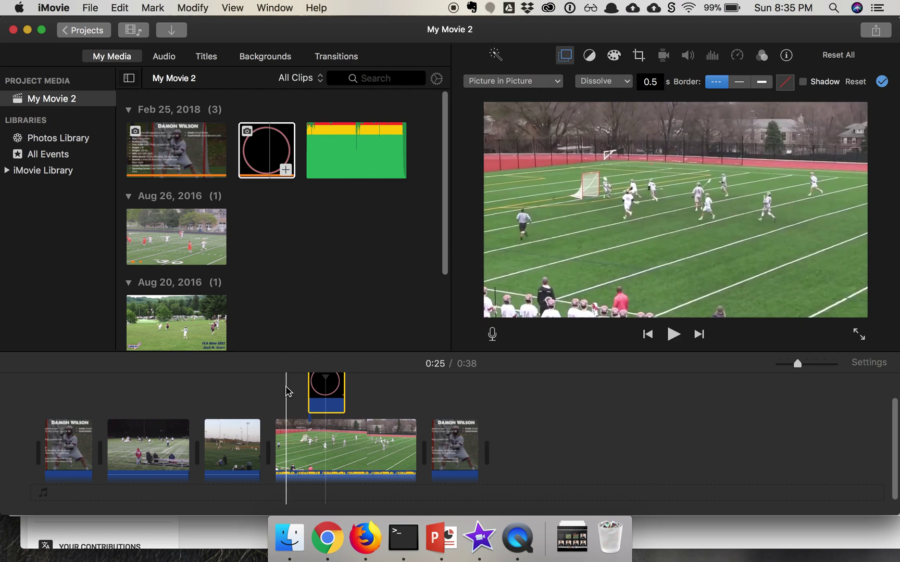
- Play the last game clip through the red circle overlay to check its placement and timing
click(282, 395)
key(space)
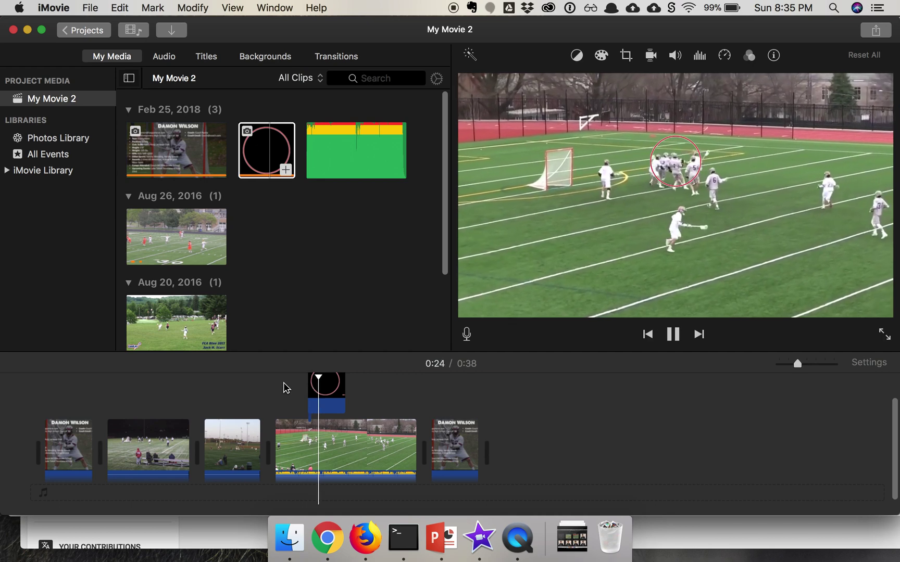
key(space)
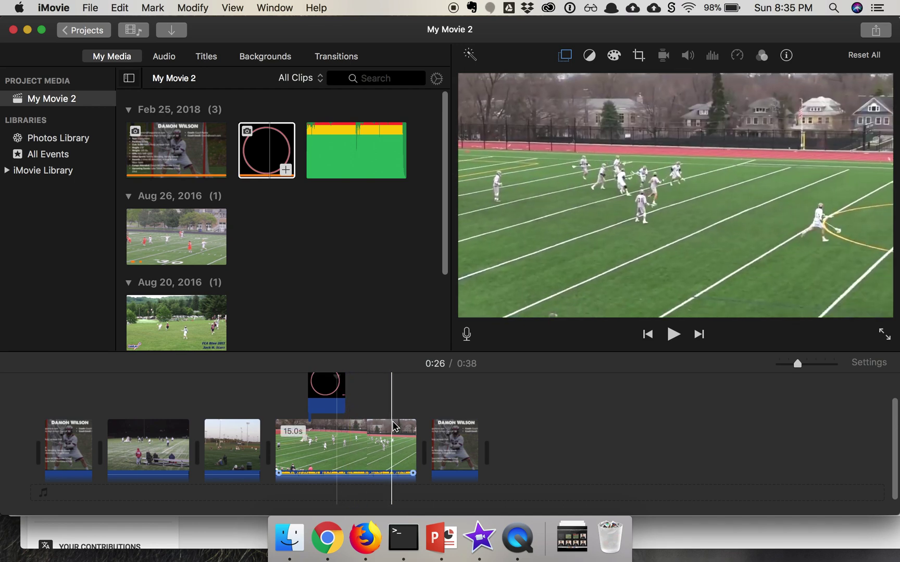
- Detach the audio from the last game clip and delete the detached audio track
scroll(396, 433, down, 1)
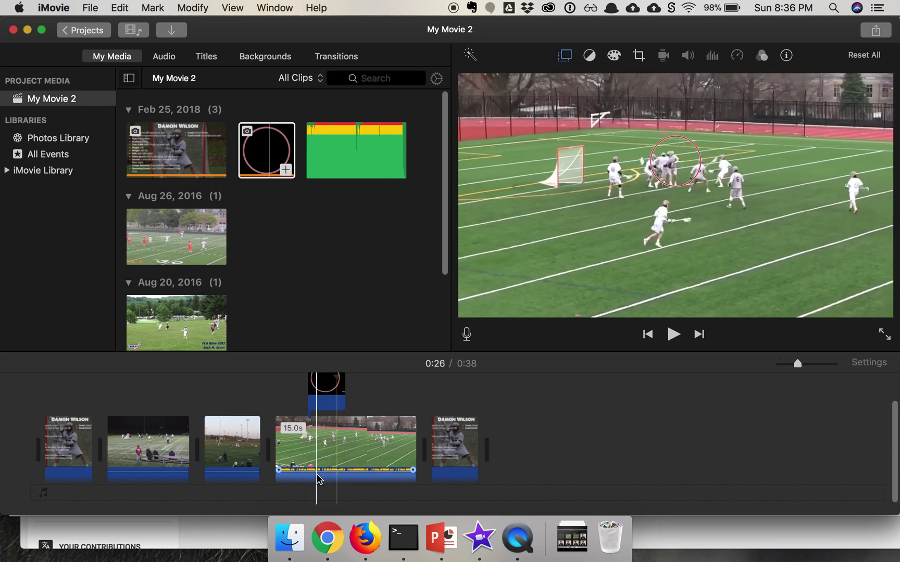
click(321, 450)
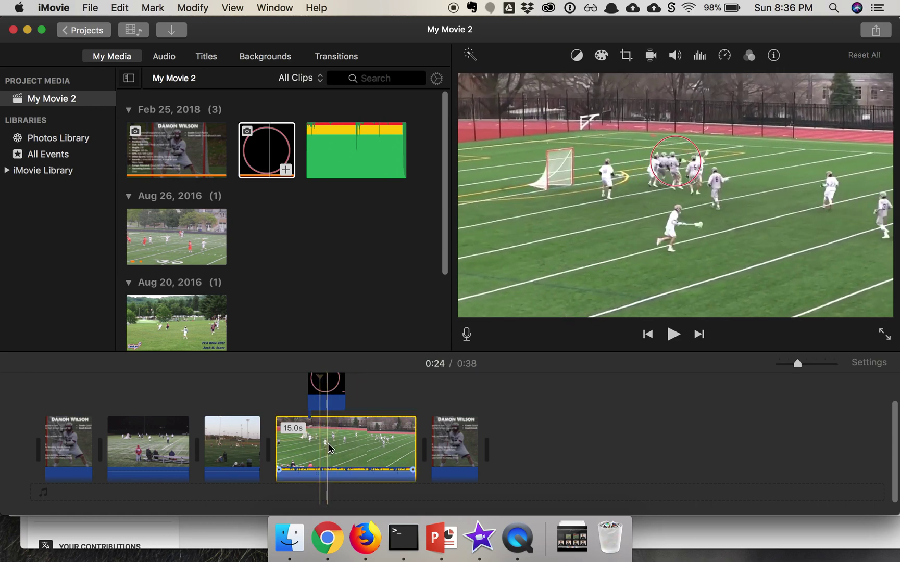
right_click(328, 443)
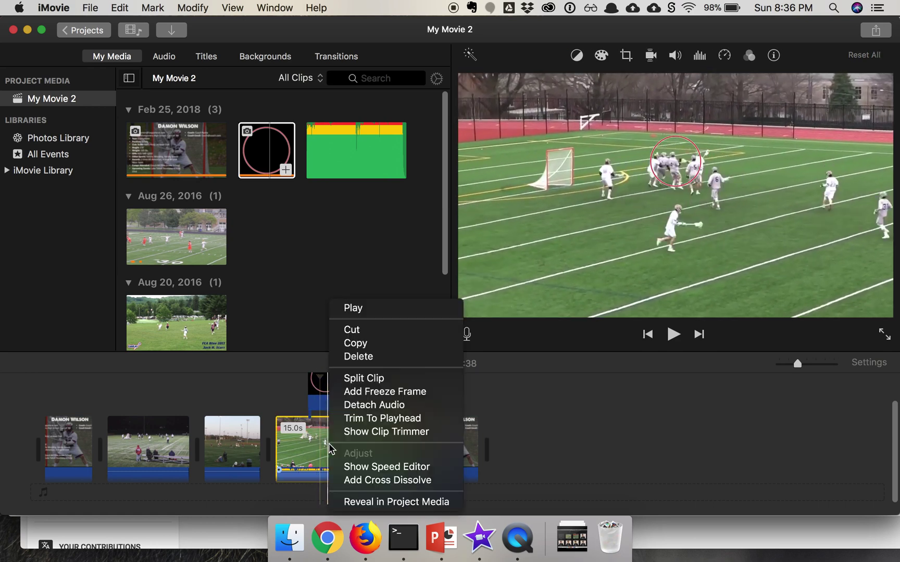
click(394, 412)
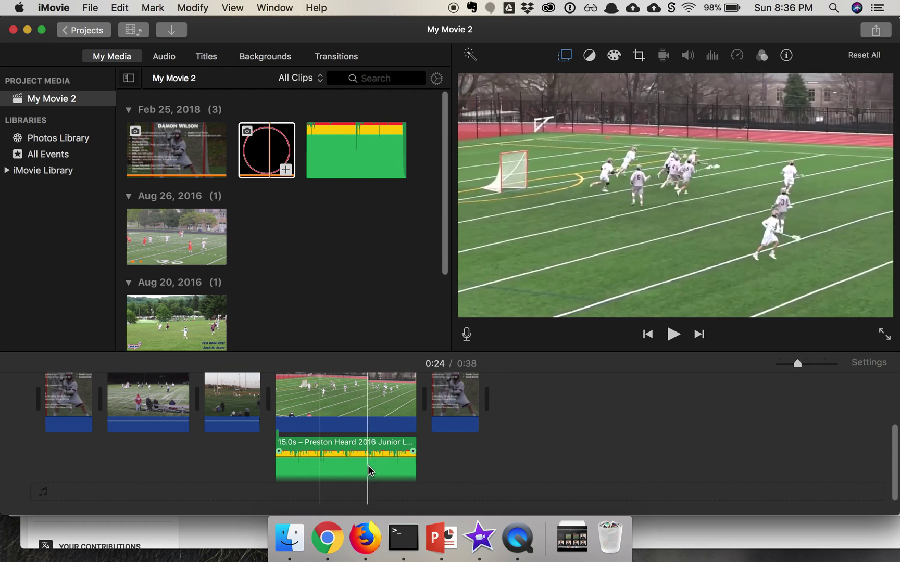
click(368, 465)
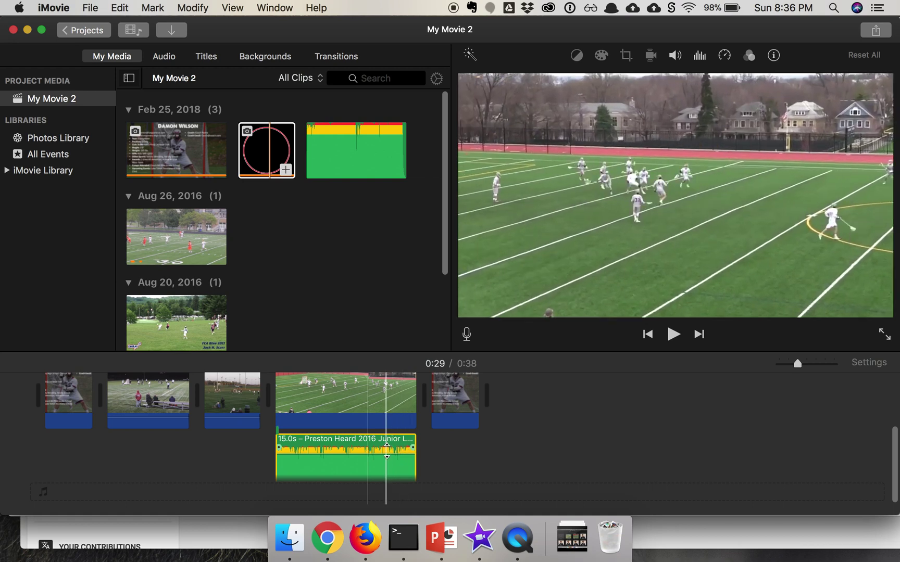
mouse_move(387, 450)
mouse_move(387, 450)
mouse_down()
mouse_move(385, 443)
mouse_move(384, 450)
mouse_up()
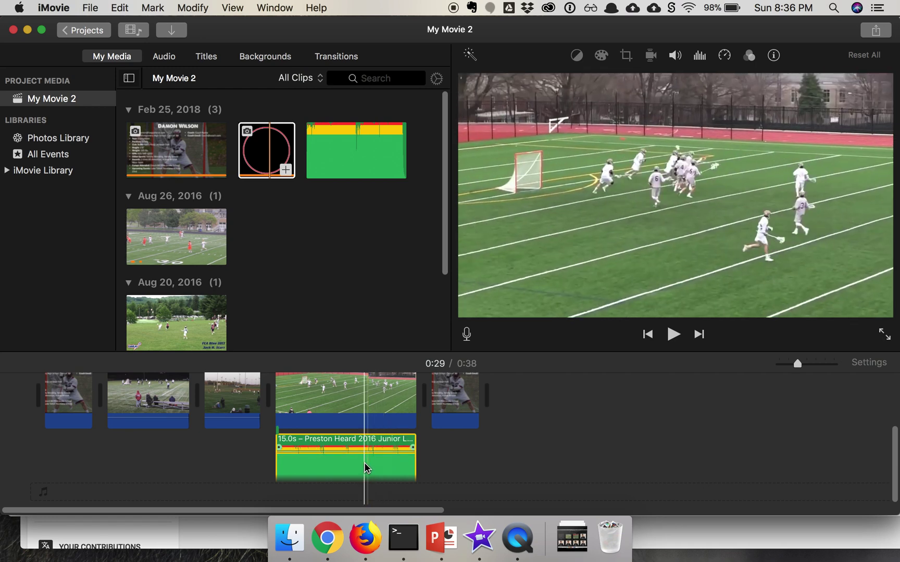
key(Delete)
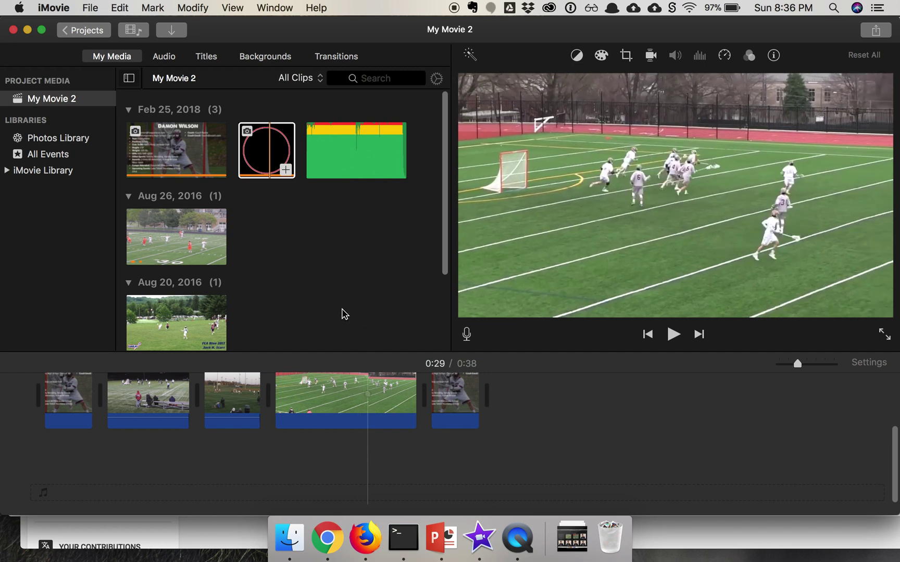
- Attach the 1-Free-Background-Music track beneath the timeline clips, starting under the opening info slide, and play it back
click(342, 172)
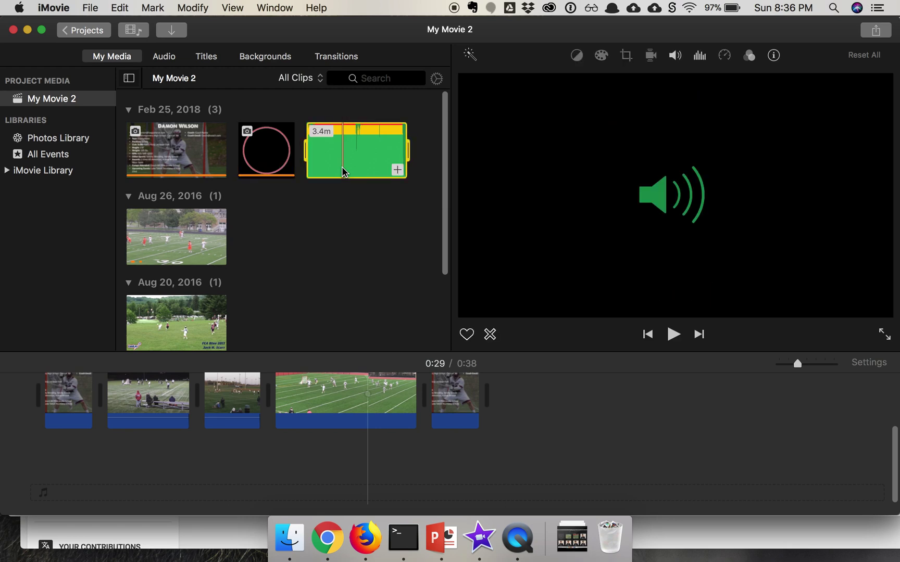
drag(344, 161, 70, 458)
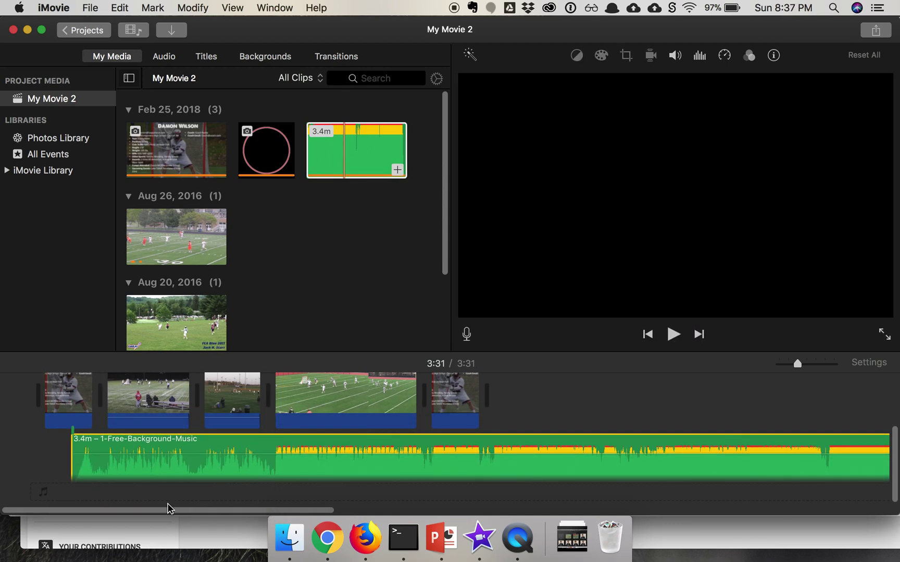
key(space)
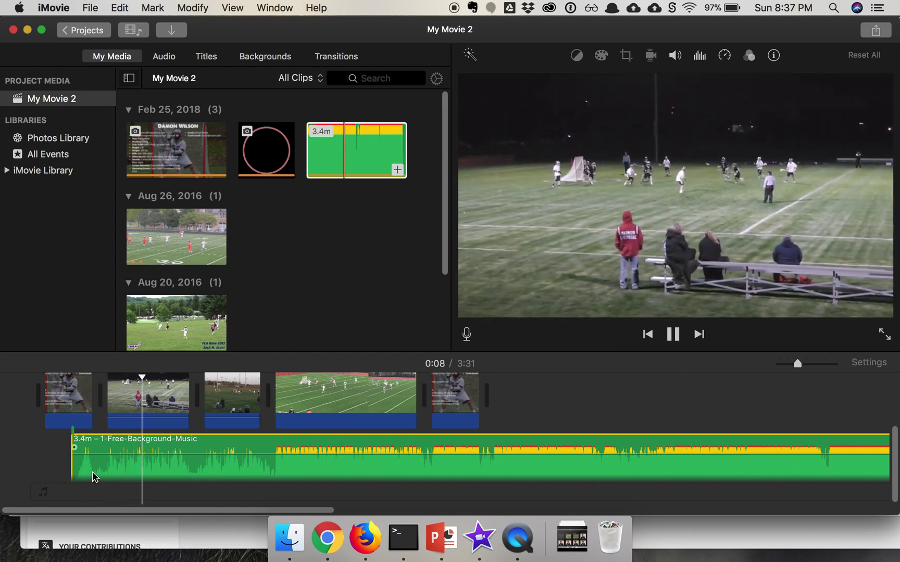
key(space)
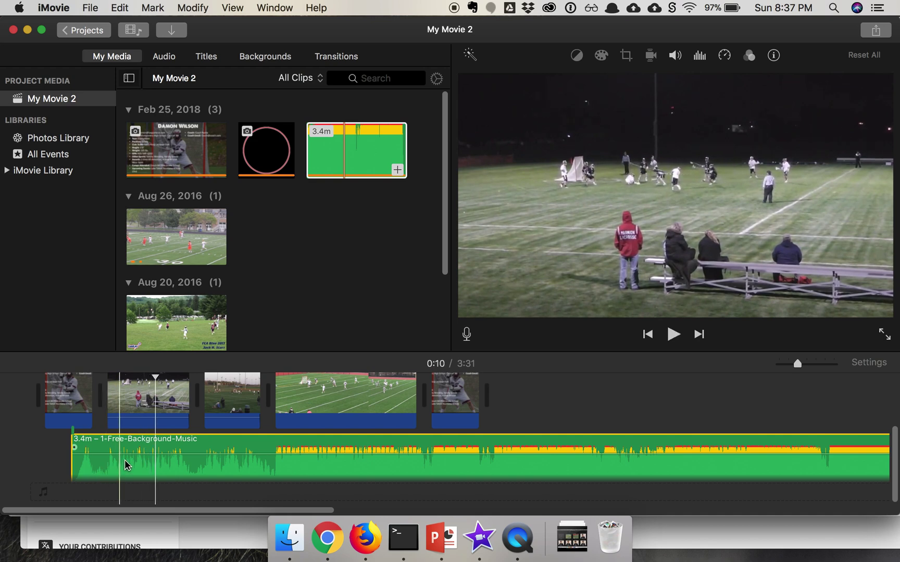
- Lower the background music's volume to 40% and listen to the result
drag(164, 454, 165, 459)
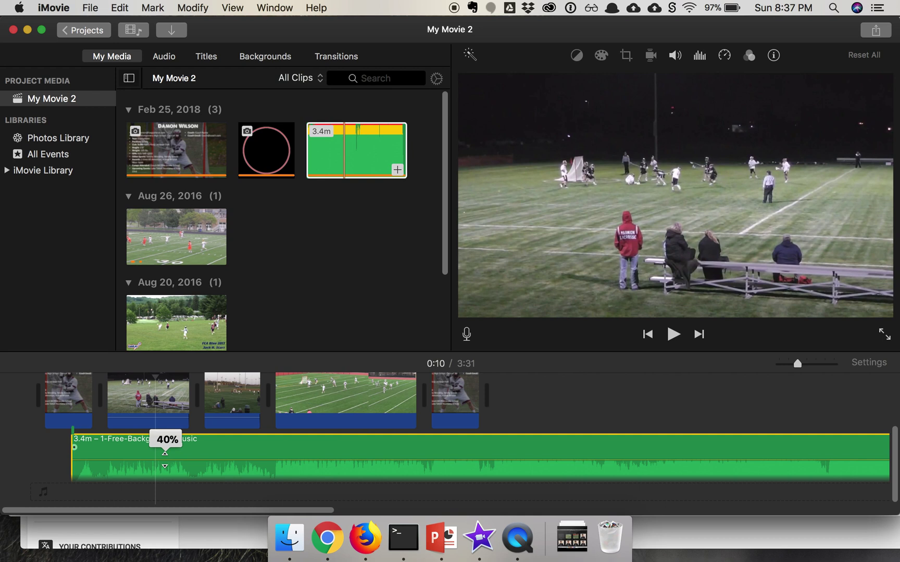
key(space)
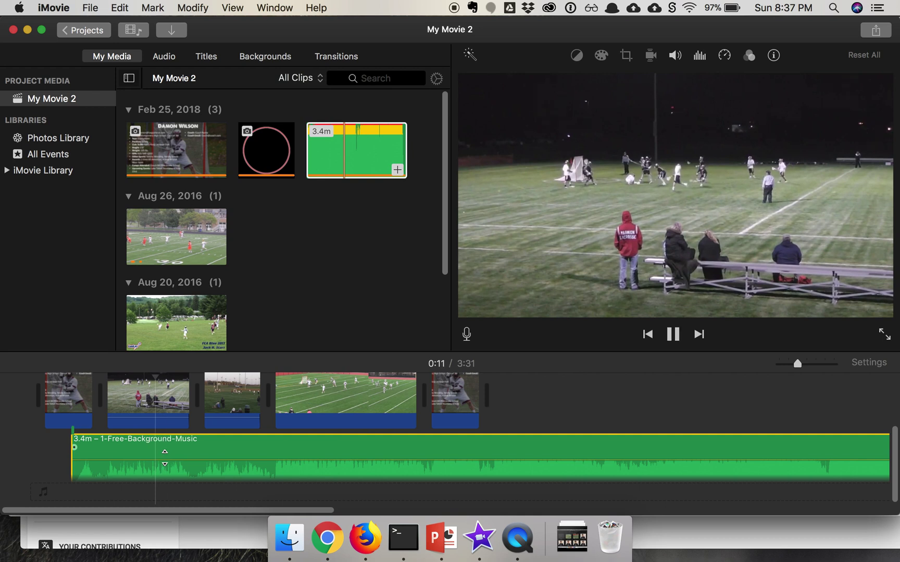
key(space)
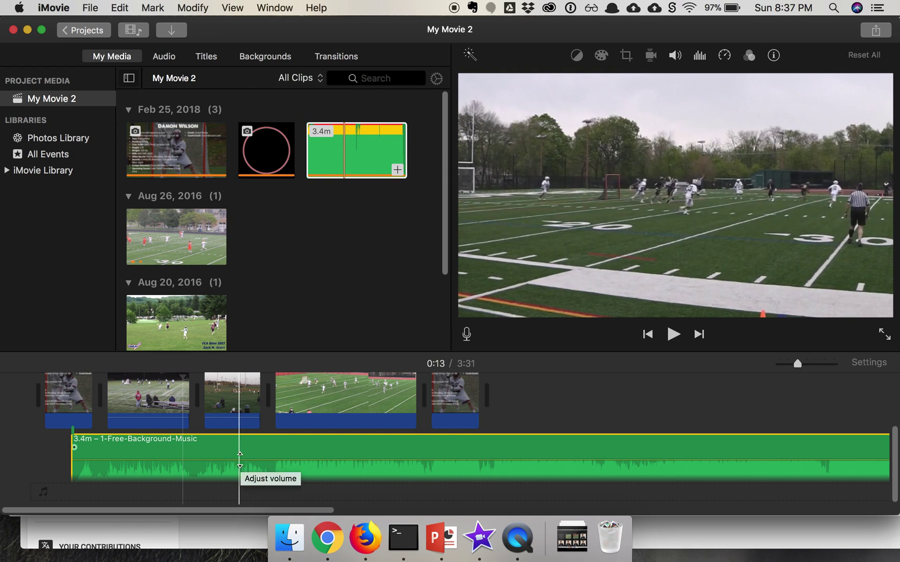
- Delete the background music track from the timeline
click(249, 443)
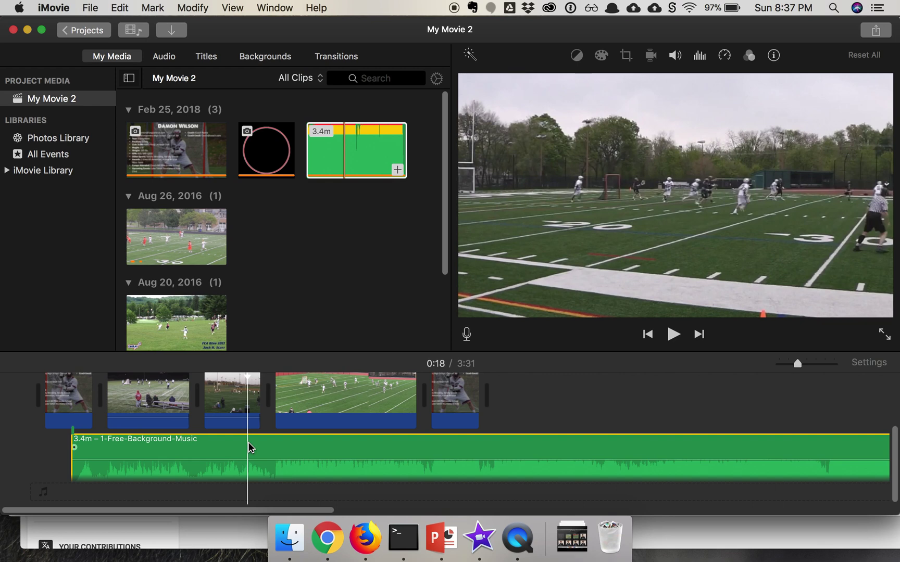
key(Delete)
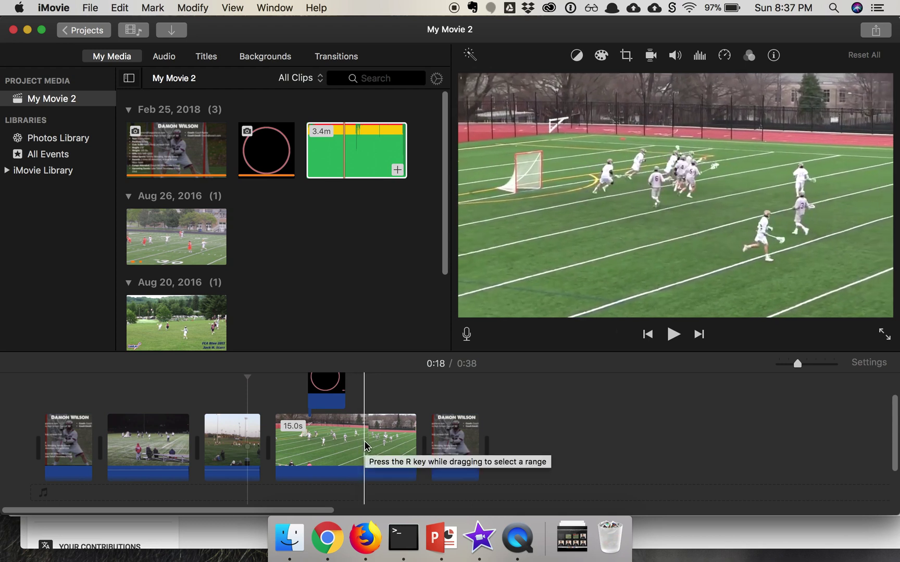
- Add a freeze frame at 0:29 in the last game clip and play it back
click(365, 444)
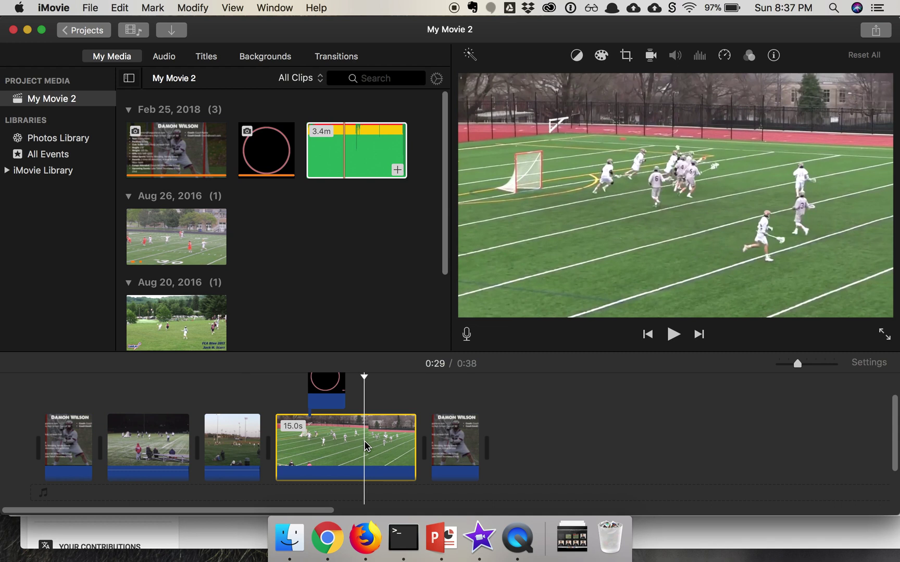
right_click(366, 446)
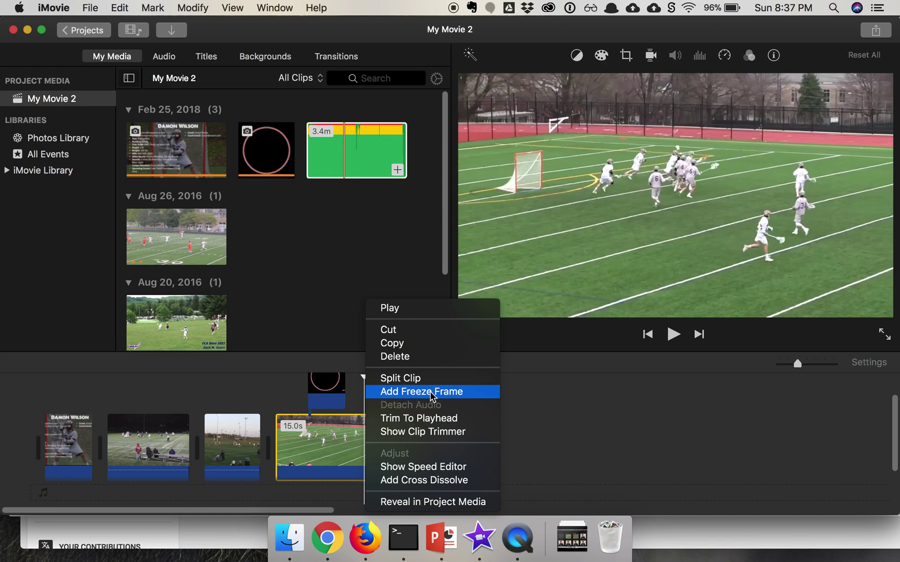
key(alt+f)
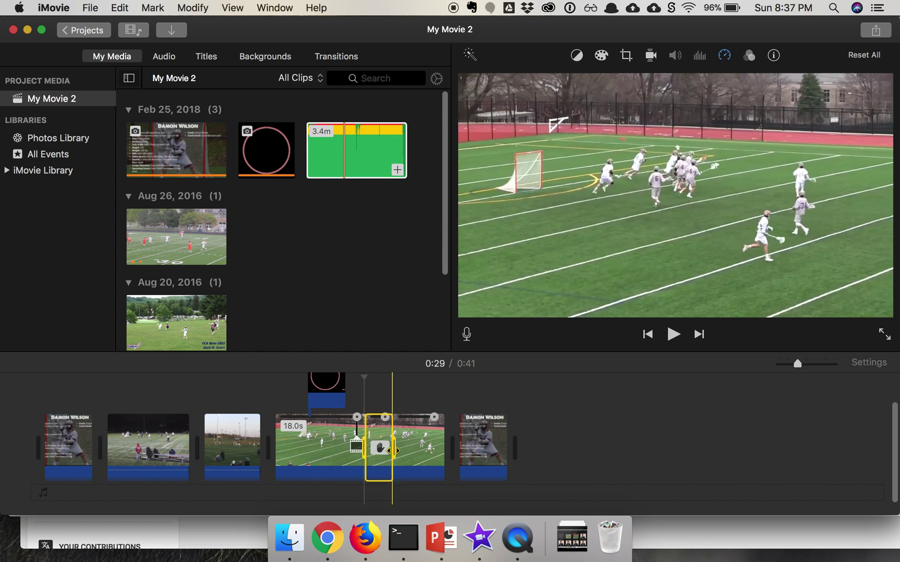
key(space)
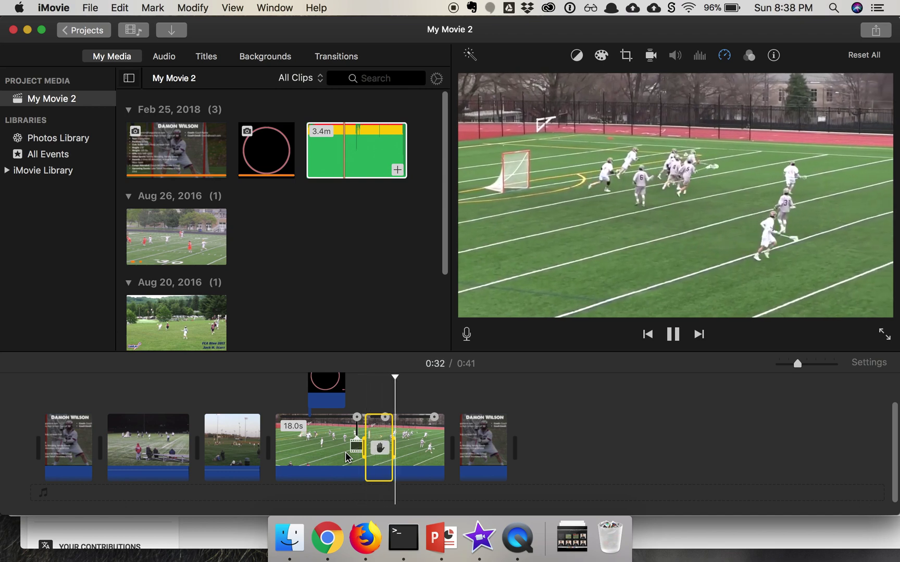
- Stop playback, then add Cross Dissolve transitions between the first and second game clips and between the second and third, previewing the first transition
key(space)
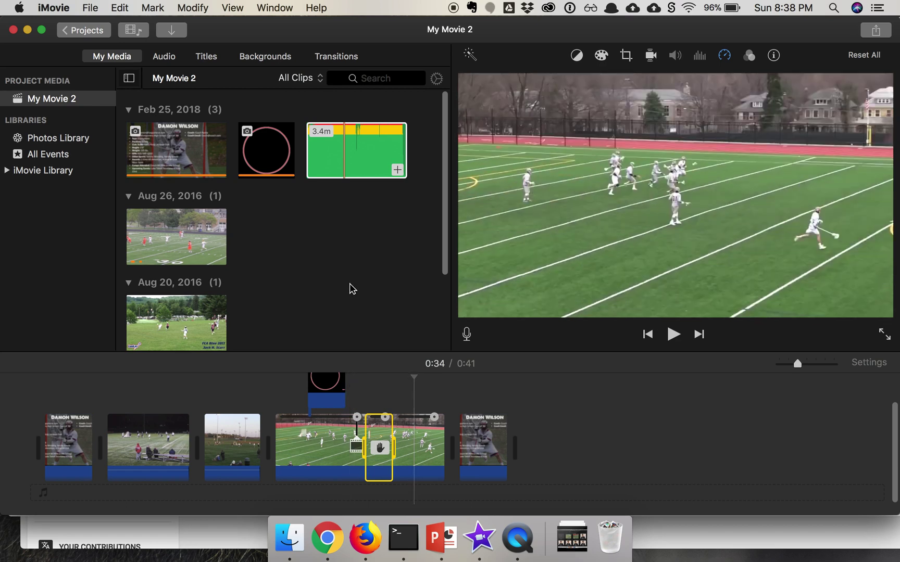
click(343, 62)
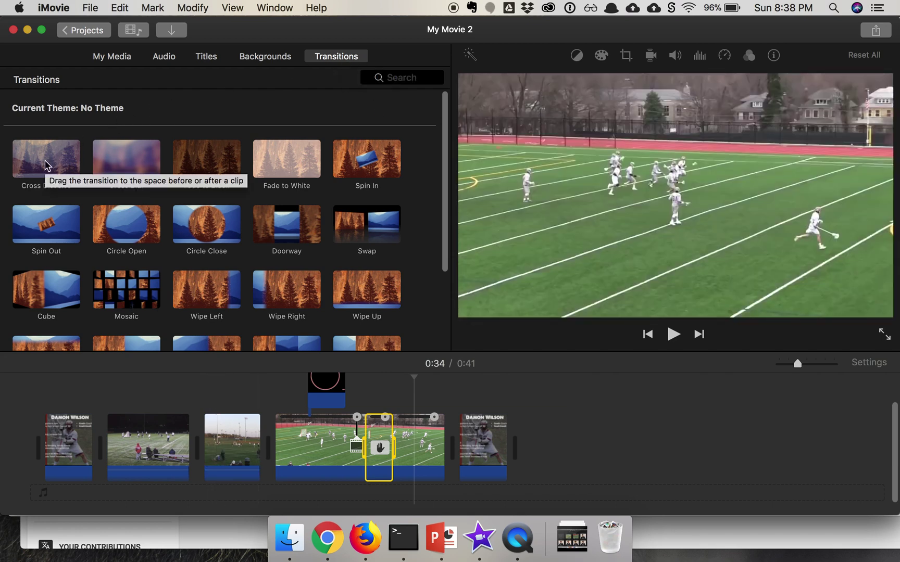
drag(45, 164, 186, 447)
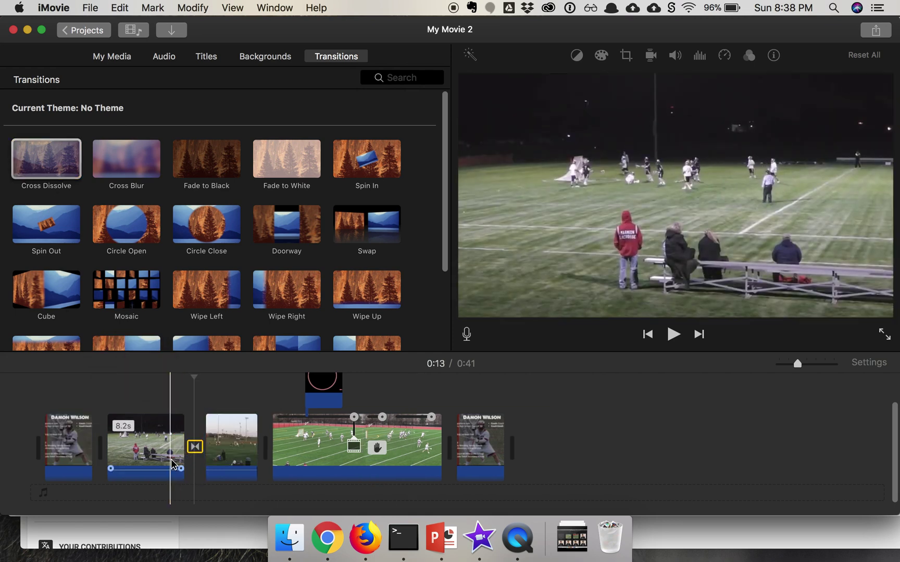
key(space)
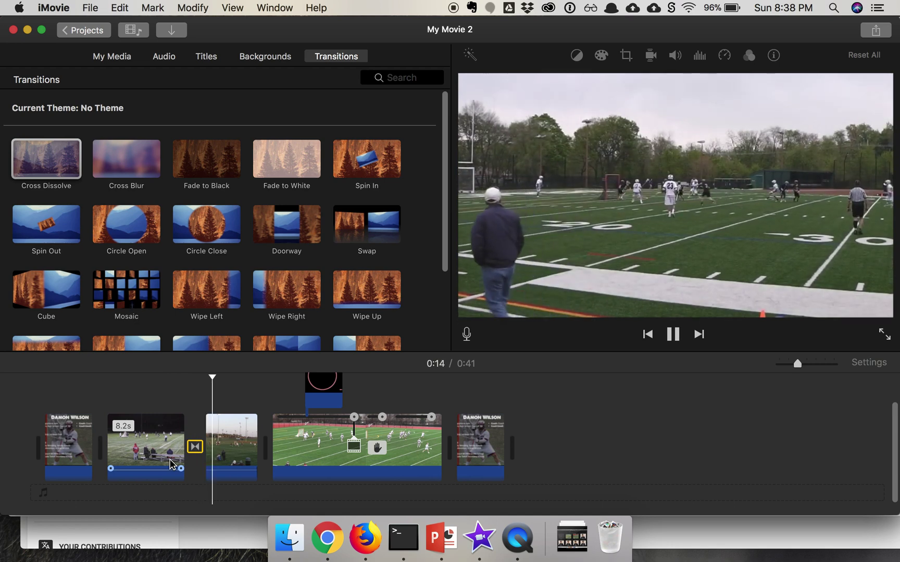
key(space)
drag(46, 158, 263, 448)
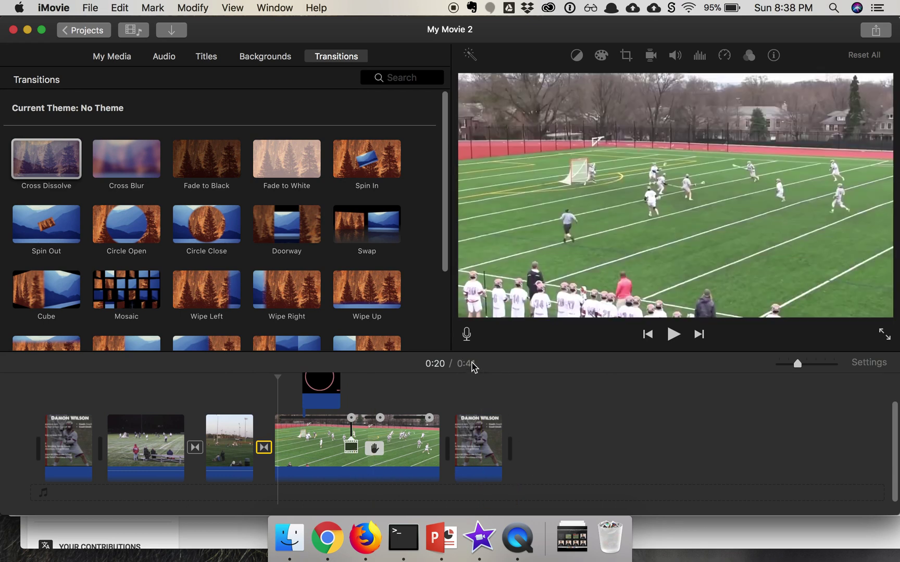
- Look through the destinations for sharing the finished movie, including exporting it as a file, without choosing one
click(91, 8)
mouse_move(117, 209)
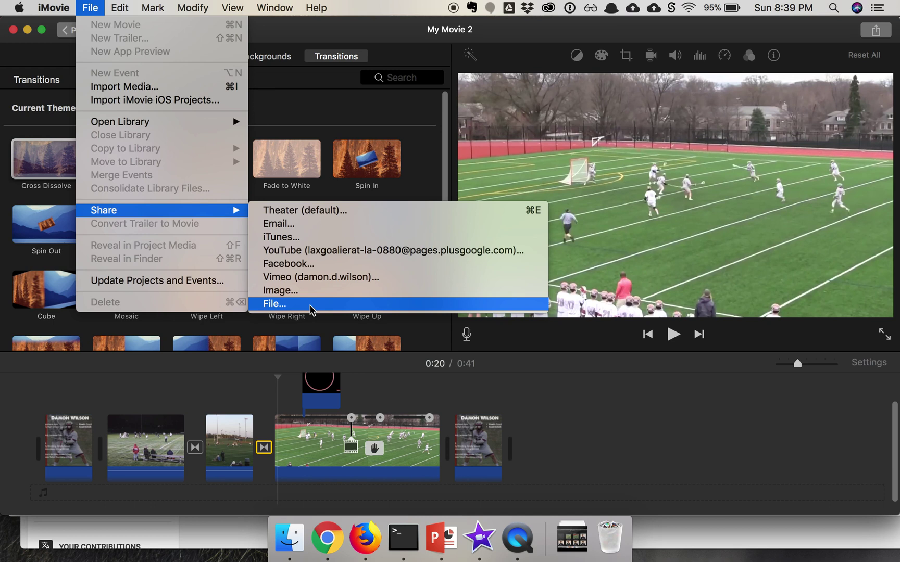
click(531, 399)
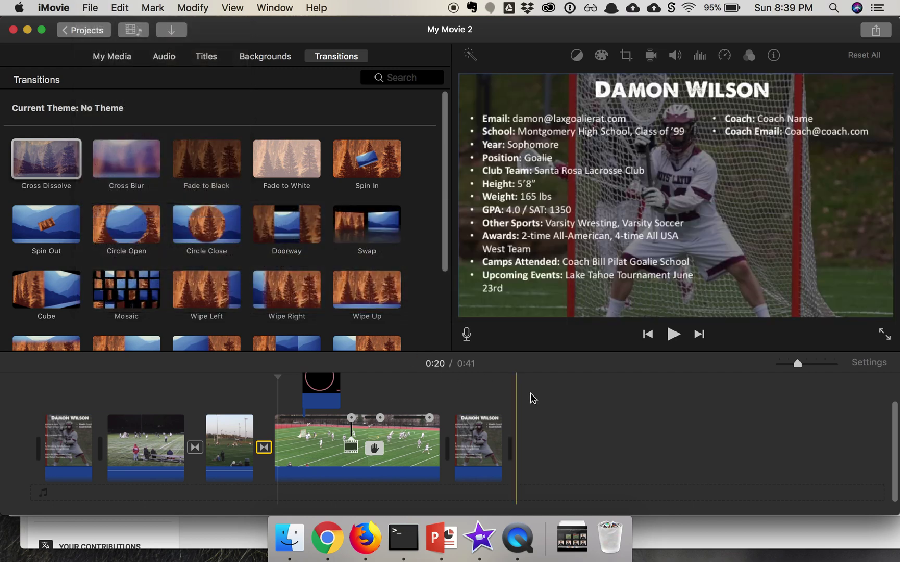